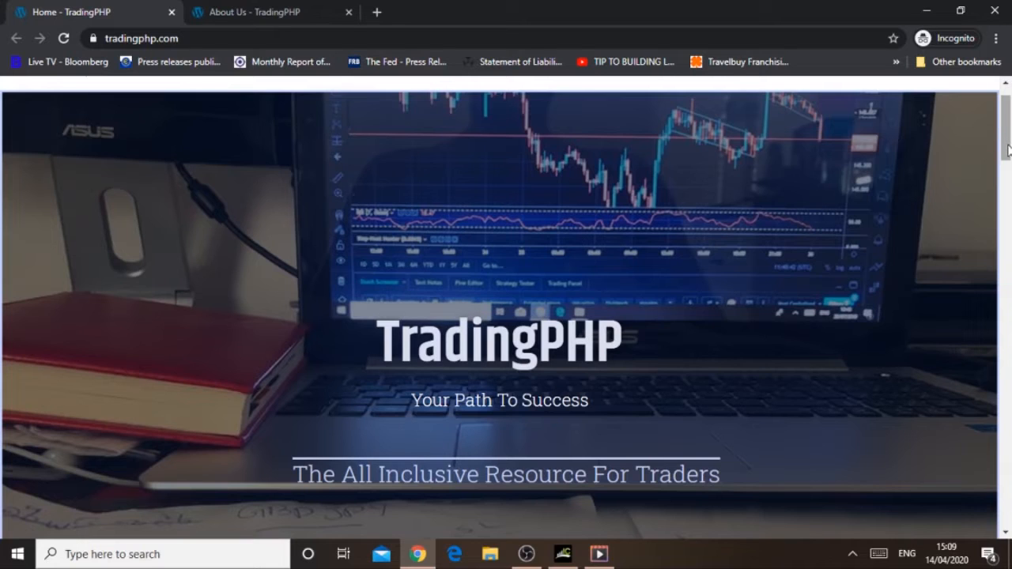
Step: Open the IC Markets partner link from TradingPHP's About Us page and close the TradingPHP home page
{"action": "scroll", "coordinate": [1004, 146], "scroll_direction": "up", "scroll_amount": 1}
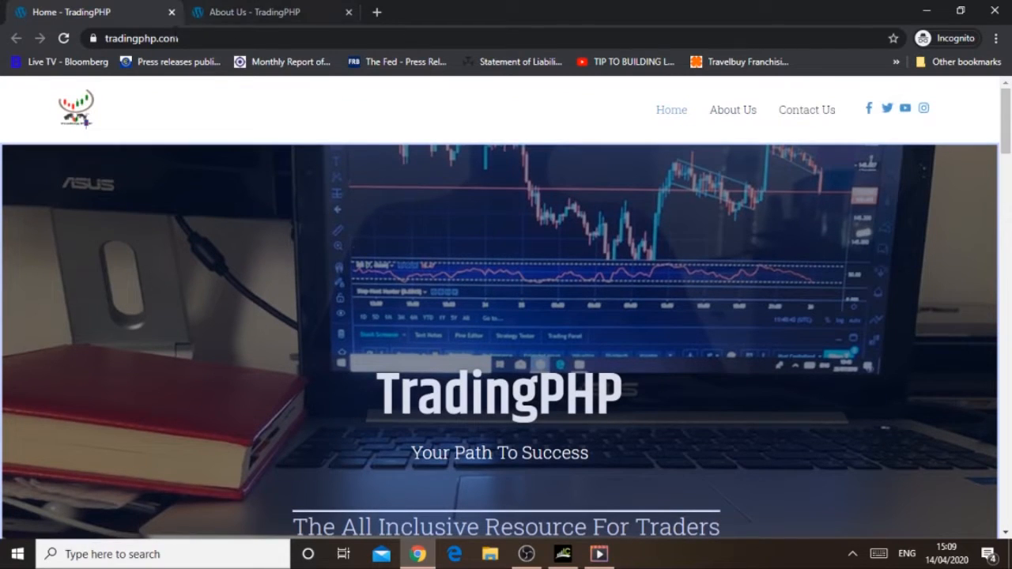
{"action": "left_click", "coordinate": [233, 38]}
{"action": "left_click", "coordinate": [264, 95]}
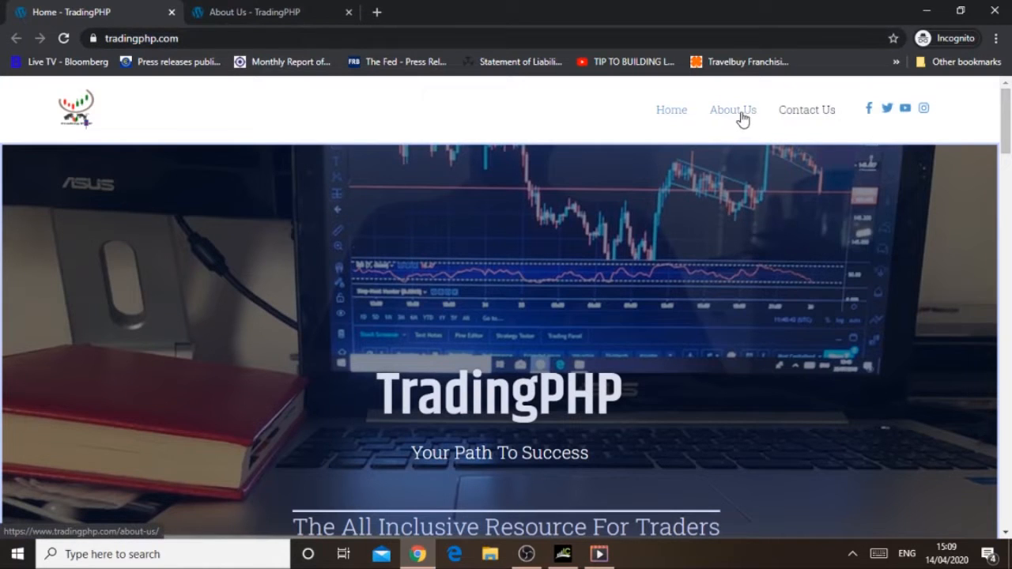
{"action": "left_click", "coordinate": [291, 11]}
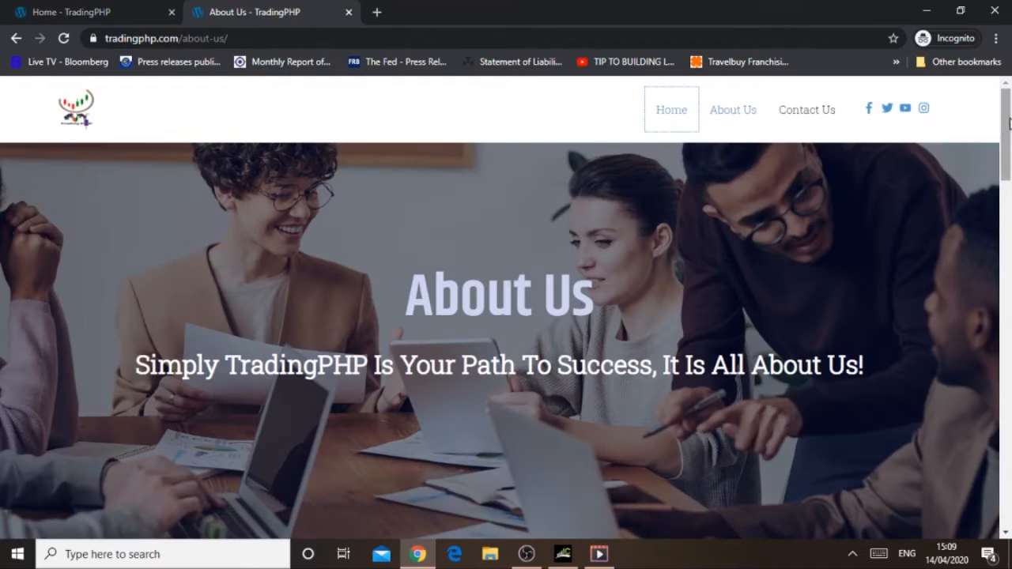
{"action": "left_click_drag", "start_coordinate": [1007, 136], "coordinate": [1010, 450]}
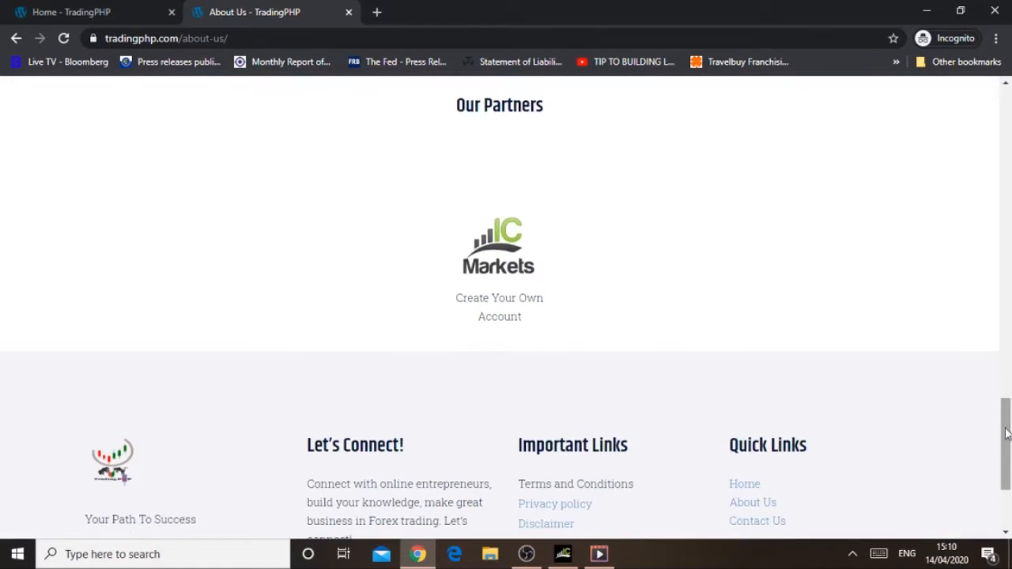
{"action": "left_click", "coordinate": [508, 258]}
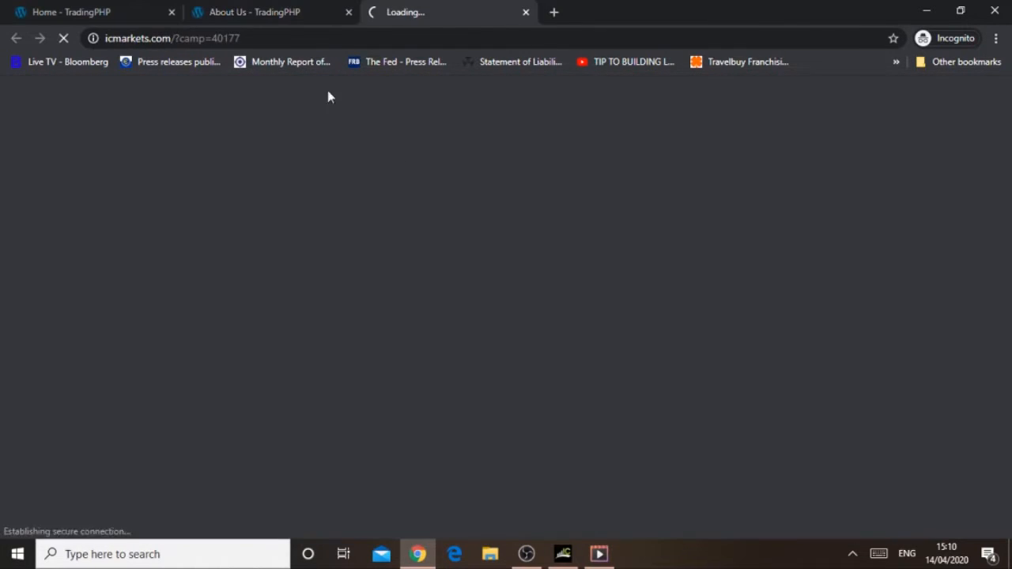
{"action": "left_click", "coordinate": [171, 11]}
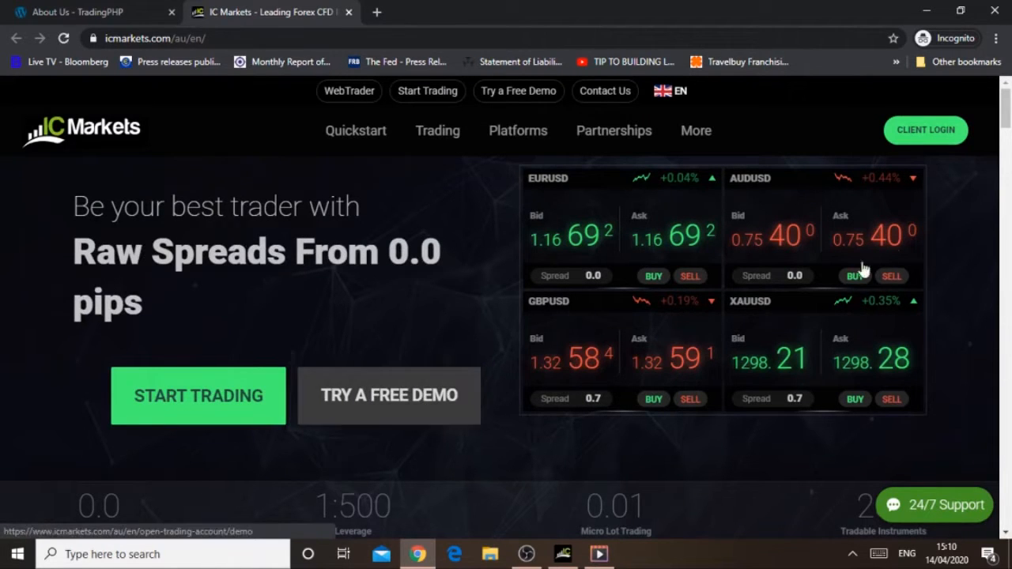
Step: Open the IC Markets free demo account application and review the country choices in the personal details
{"action": "scroll", "coordinate": [447, 389], "scroll_direction": "down", "scroll_amount": 1}
{"action": "left_click", "coordinate": [445, 390]}
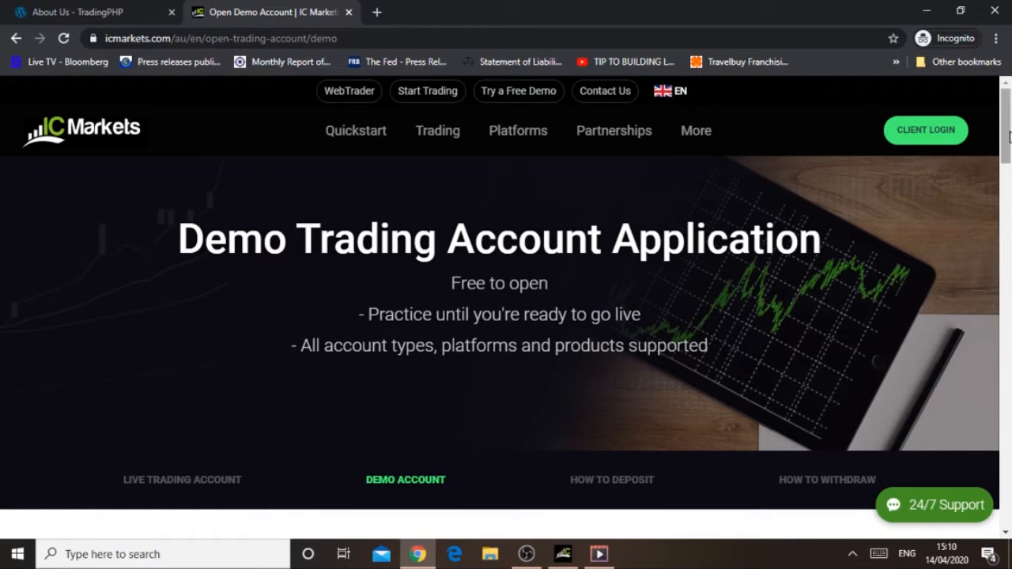
{"action": "left_click_drag", "start_coordinate": [1010, 137], "coordinate": [1009, 222]}
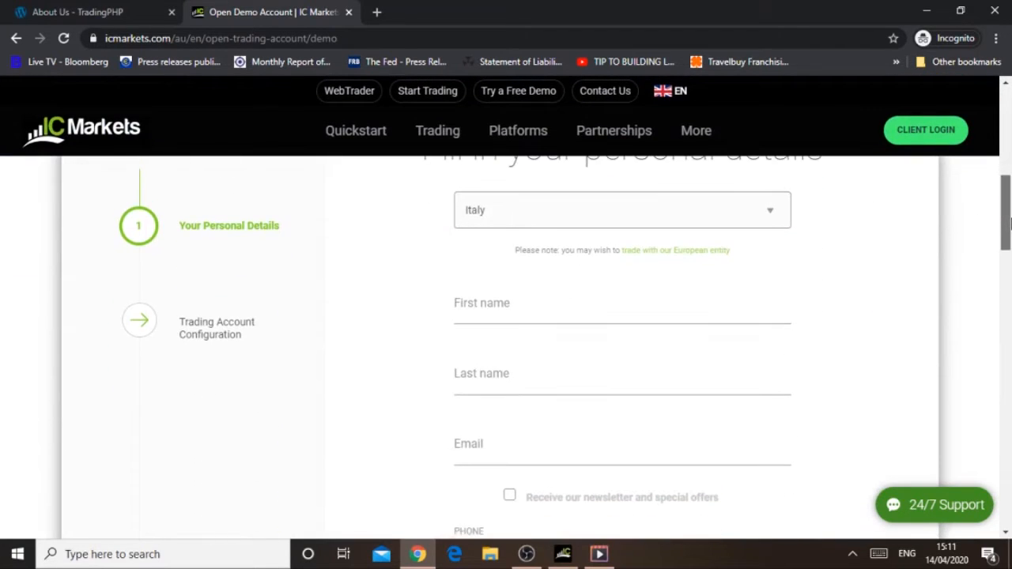
{"action": "left_click", "coordinate": [770, 210]}
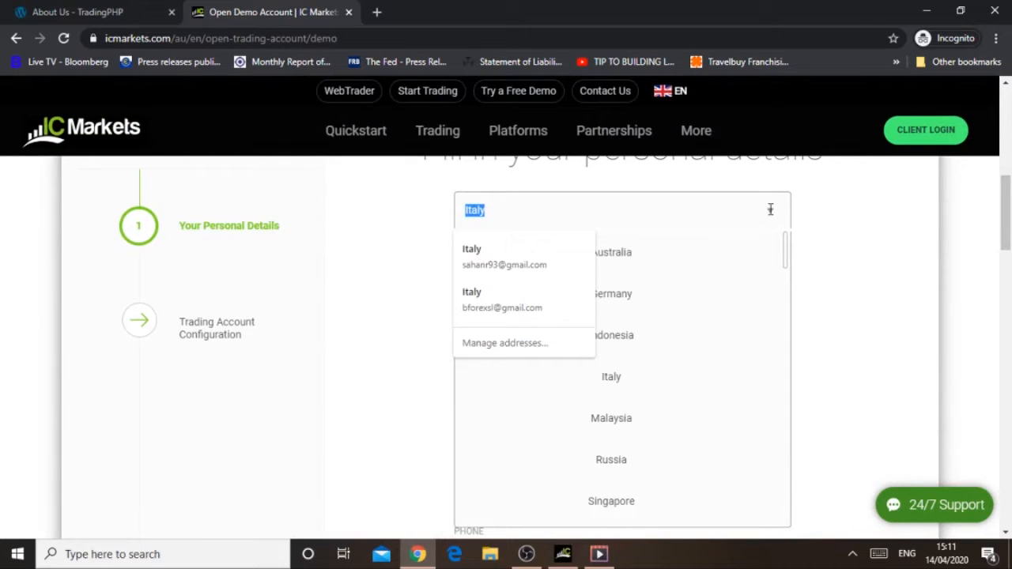
{"action": "left_click", "coordinate": [831, 219]}
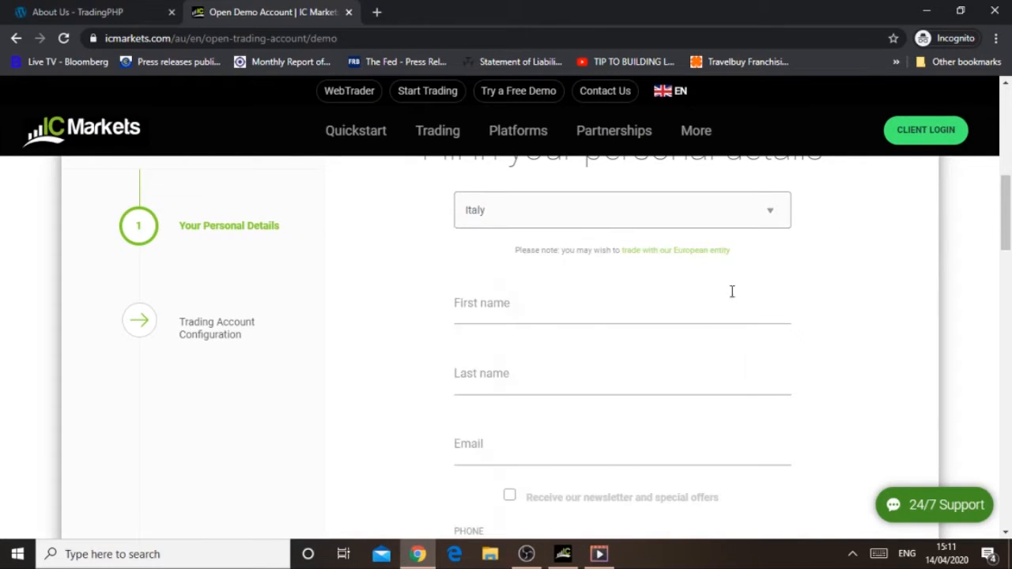
Step: Enter the applicant's first name, last name and email in the personal details form
{"action": "scroll", "coordinate": [720, 272], "scroll_direction": "down", "scroll_amount": 1}
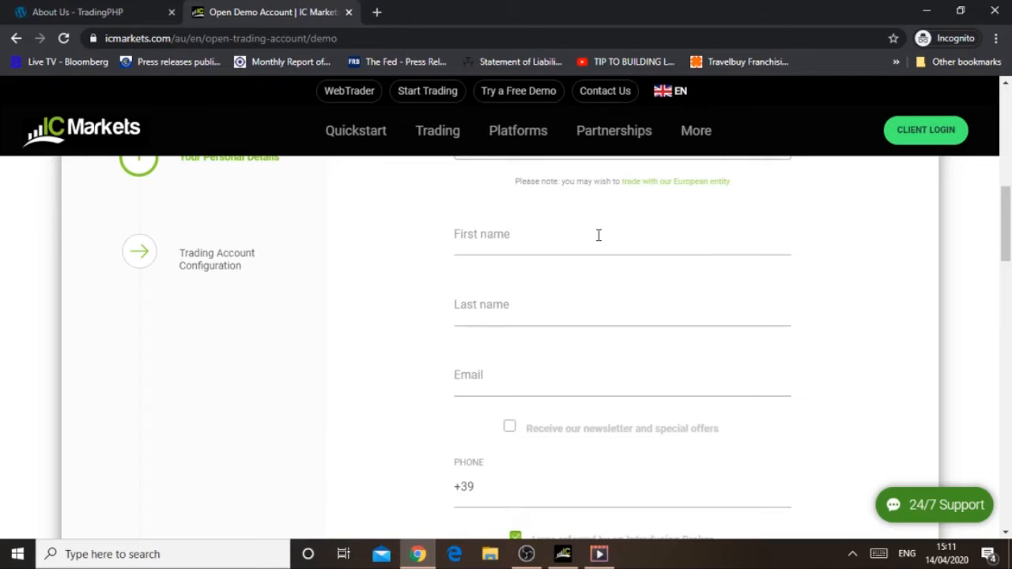
{"action": "left_click", "coordinate": [598, 235]}
{"action": "type", "text": "fsdf"}
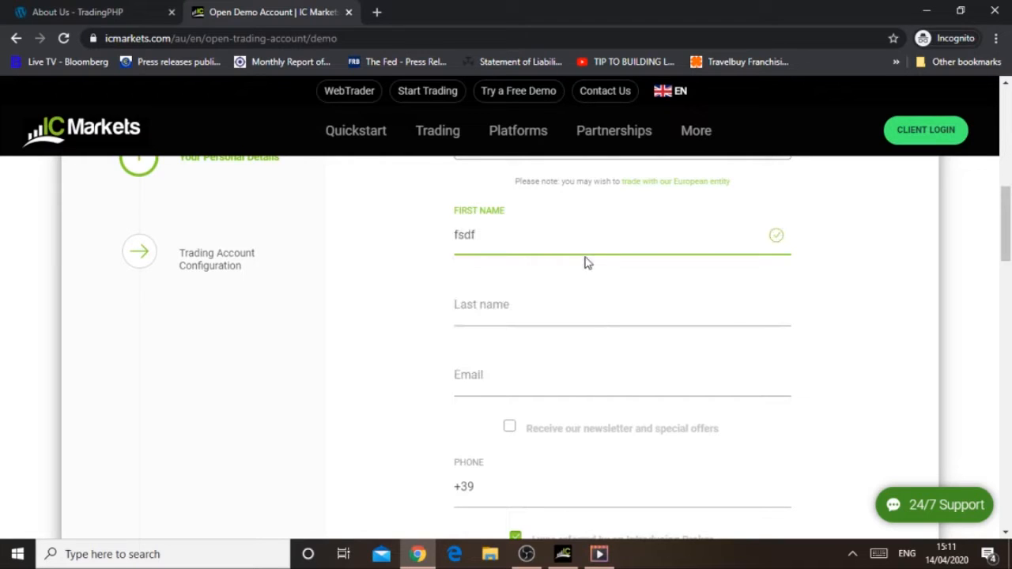
{"action": "left_click", "coordinate": [539, 306]}
{"action": "type", "text": "adfdf"}
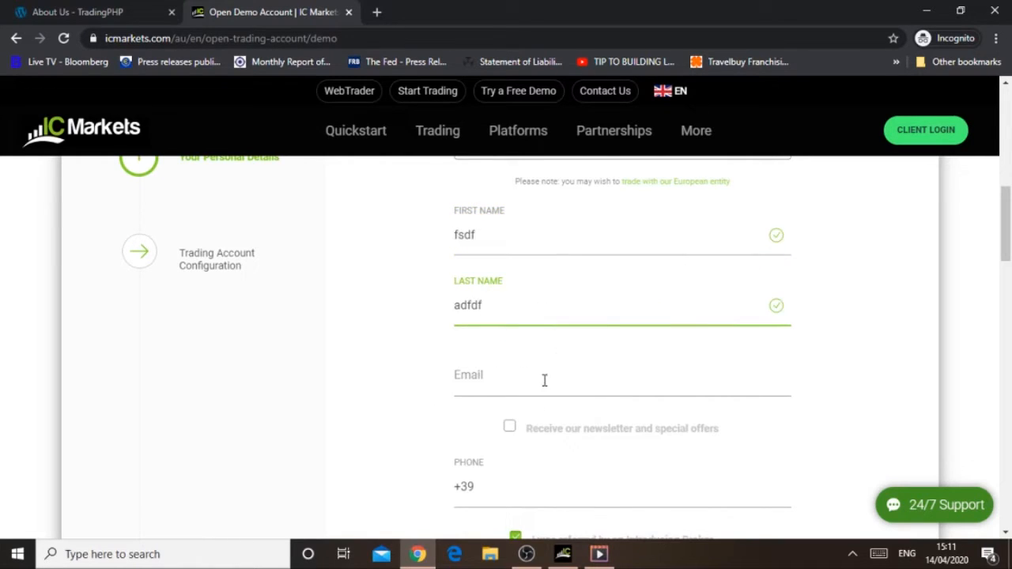
{"action": "left_click", "coordinate": [544, 380]}
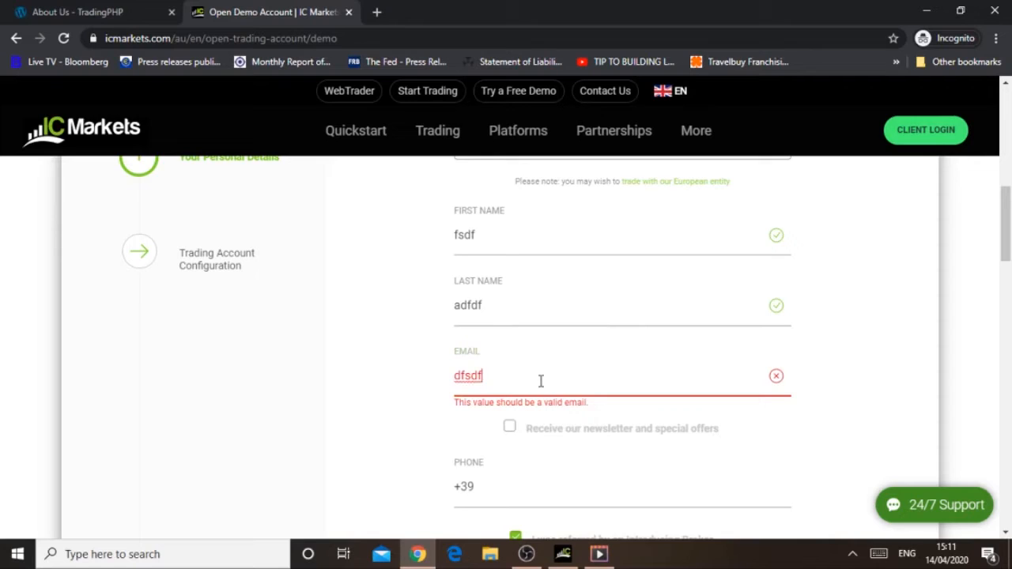
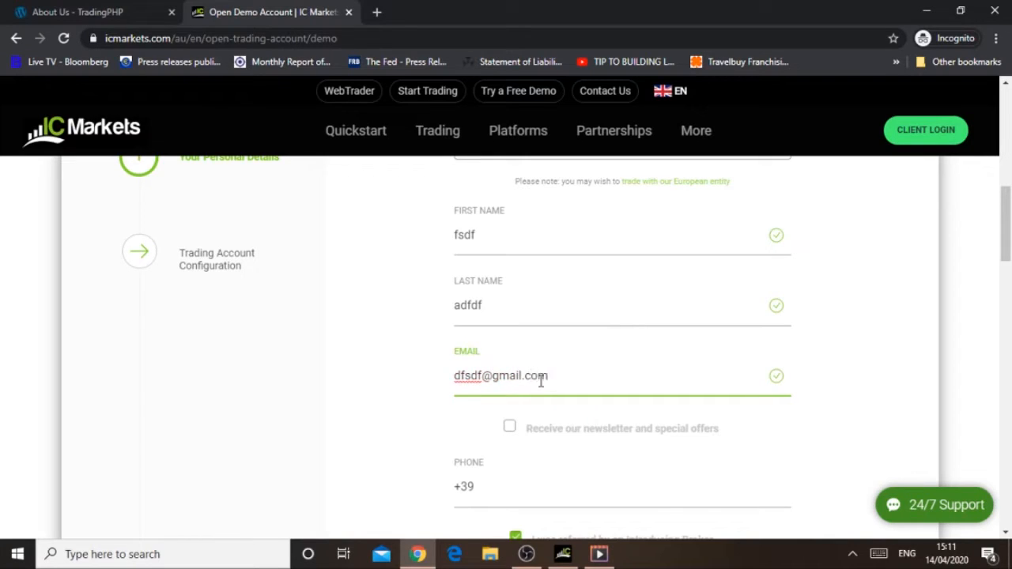
Step: Change the applicant's email to a different address and leave the newsletter and special offers option off
{"action": "left_click", "coordinate": [510, 427]}
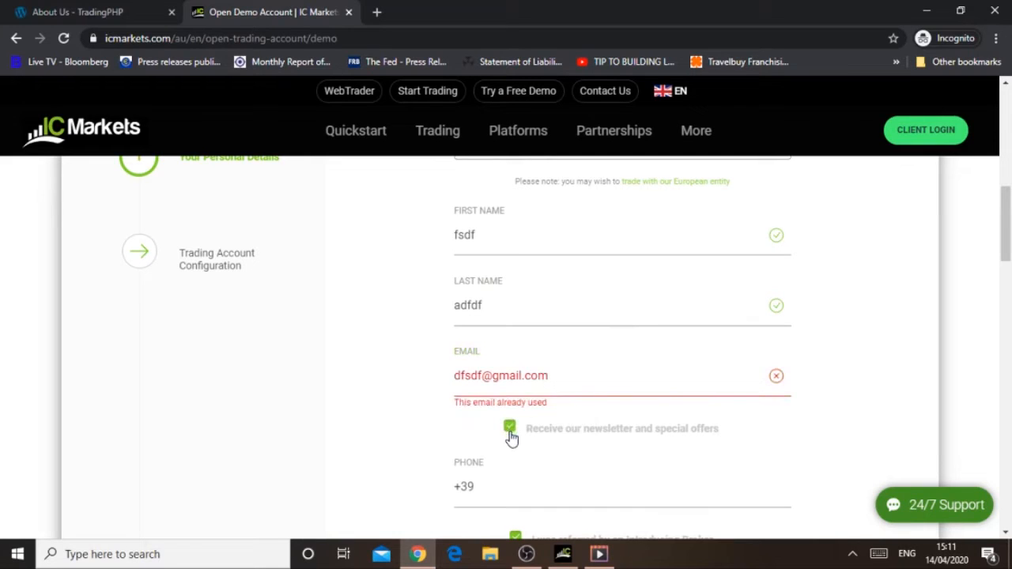
{"action": "left_click", "coordinate": [510, 430]}
{"action": "left_click", "coordinate": [468, 378]}
{"action": "type", "text": "sds"}
{"action": "key", "text": "BackSpace"}
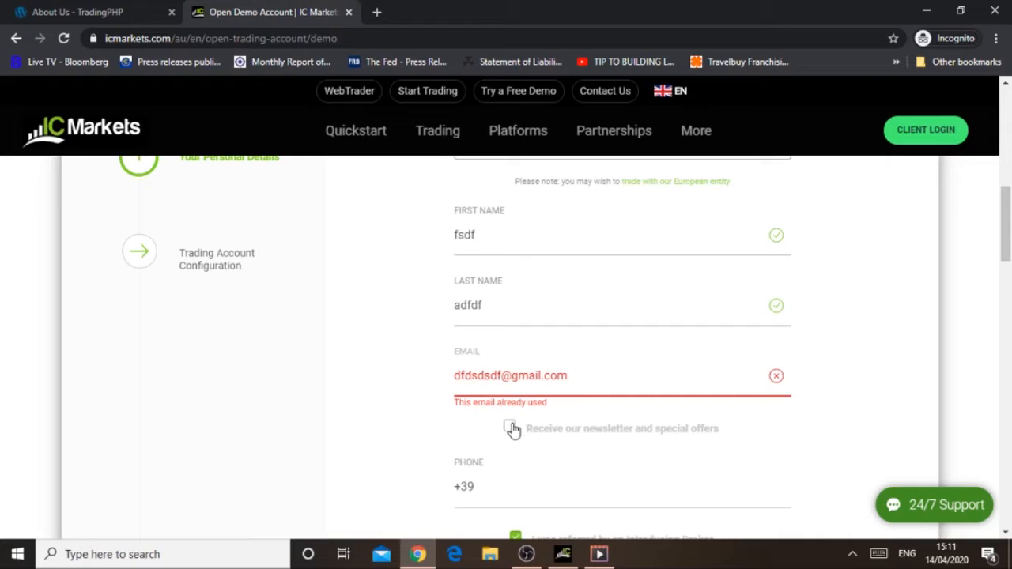
{"action": "type", "text": "d"}
{"action": "left_click", "coordinate": [510, 427]}
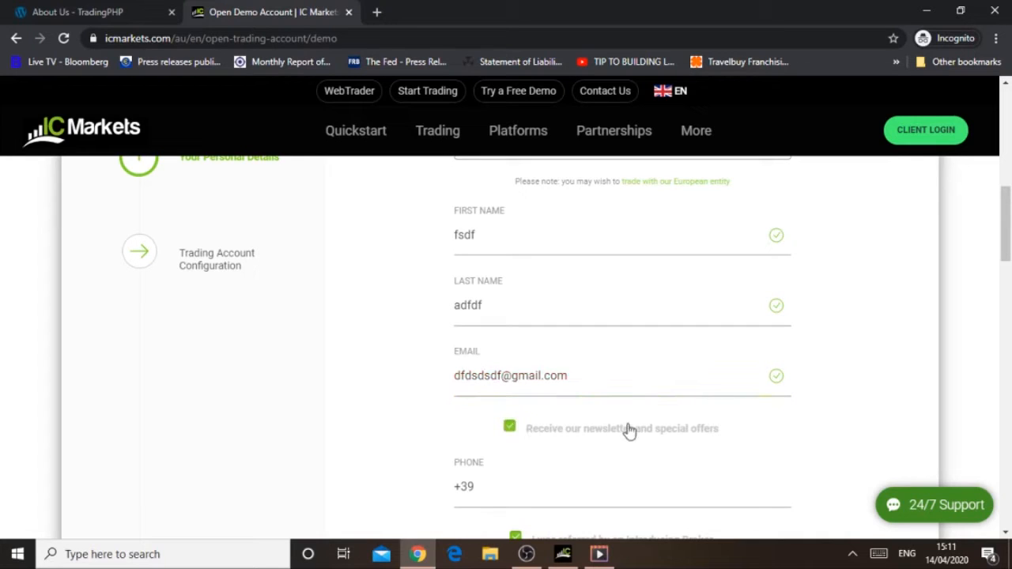
{"action": "left_click", "coordinate": [510, 428]}
Step: Enter the applicant's phone number and clear the introducing broker referral option
{"action": "scroll", "coordinate": [1009, 250], "scroll_direction": "down", "scroll_amount": 3}
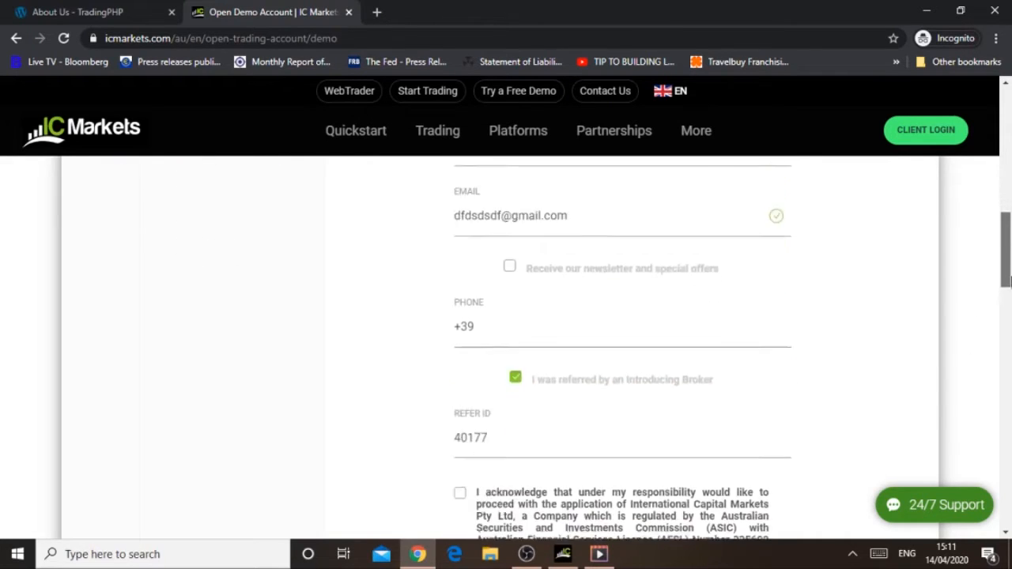
{"action": "left_click", "coordinate": [510, 272]}
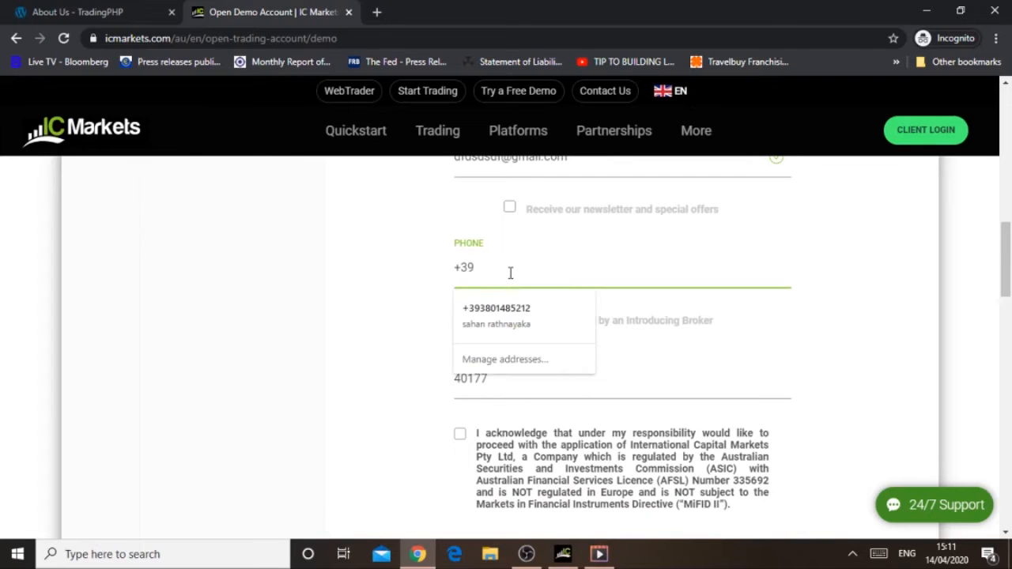
{"action": "type", "text": "536358"}
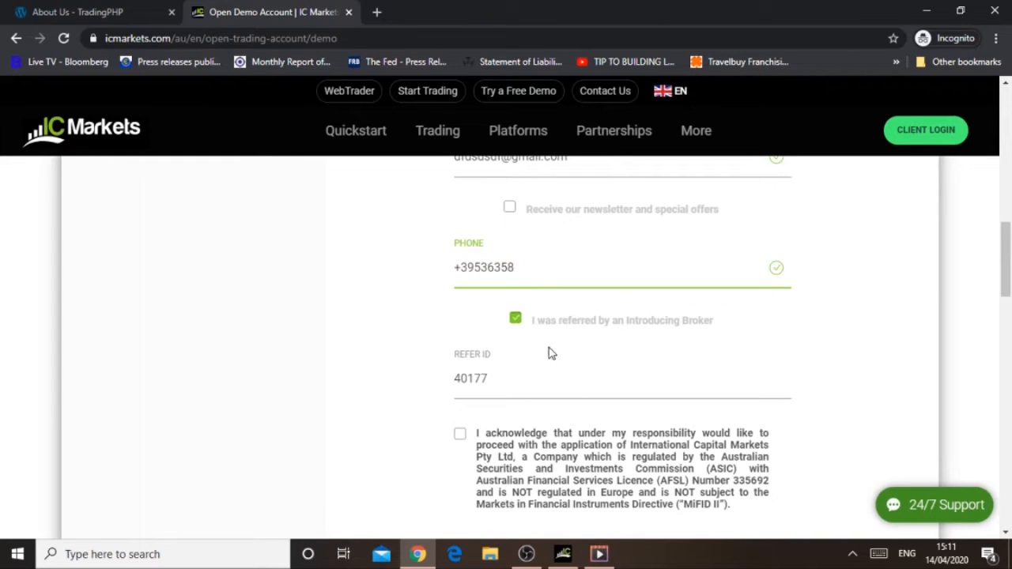
{"action": "scroll", "coordinate": [1010, 285], "scroll_direction": "down", "scroll_amount": 1}
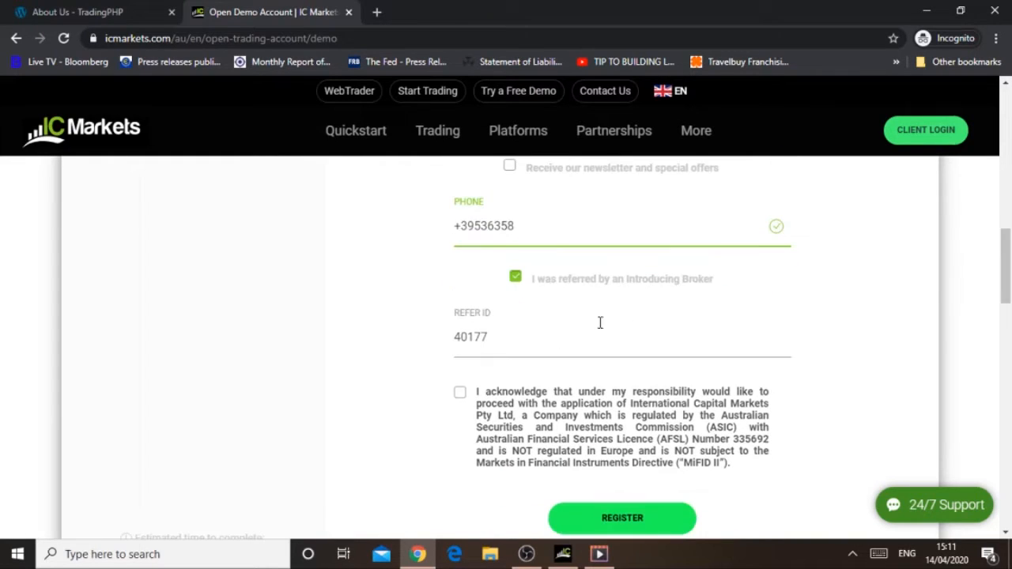
{"action": "left_click", "coordinate": [516, 280]}
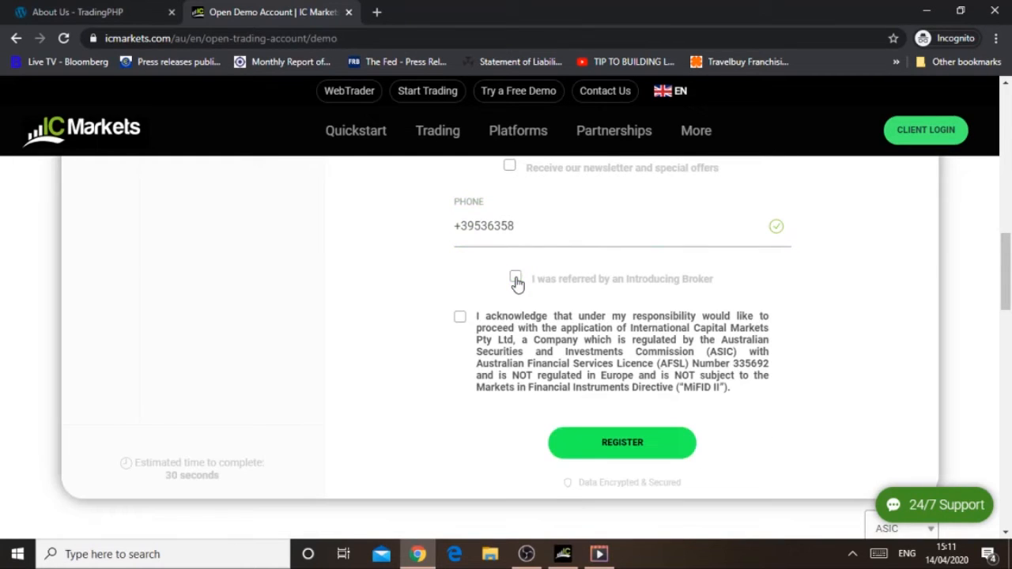
{"action": "left_click", "coordinate": [515, 280]}
{"action": "left_click", "coordinate": [515, 281]}
Step: Accept the ASIC regulation acknowledgement and submit the registration, dismissing the security awareness tips
{"action": "left_click", "coordinate": [460, 319]}
{"action": "left_click", "coordinate": [618, 451]}
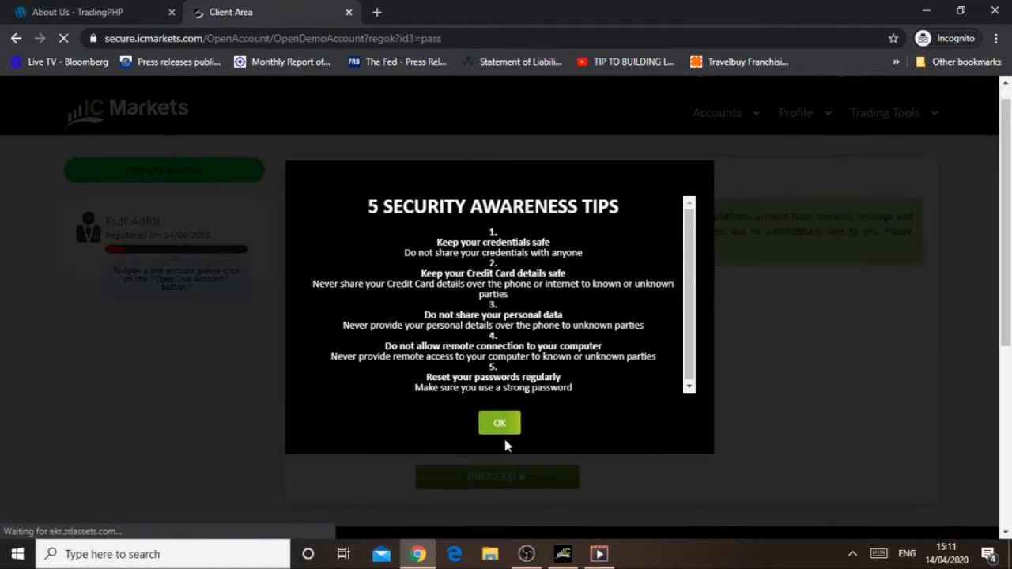
{"action": "left_click", "coordinate": [499, 425]}
Step: Review the trading platform choices and set the demo account type to Raw Spread
{"action": "left_click", "coordinate": [611, 295]}
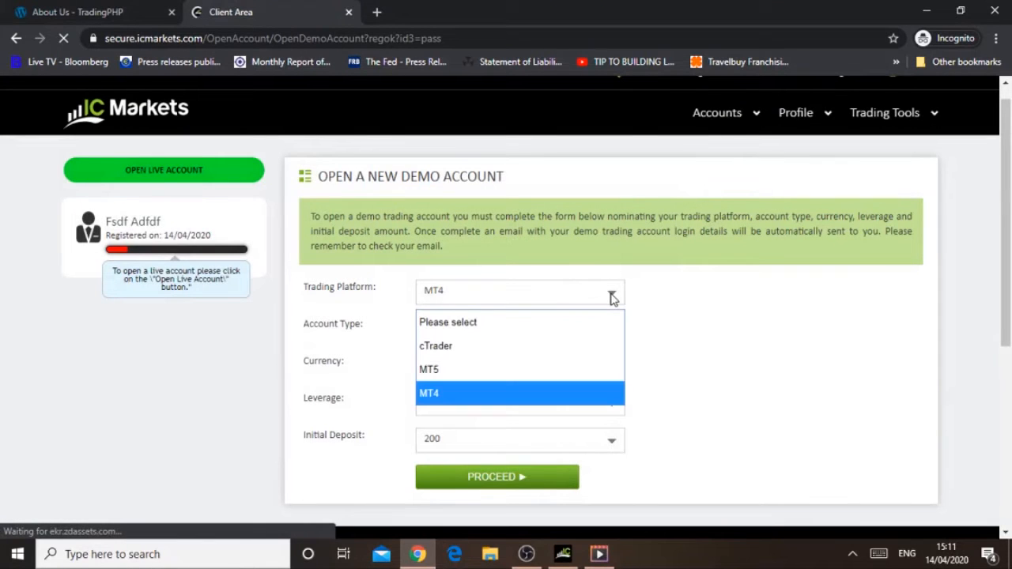
{"action": "left_click", "coordinate": [611, 296]}
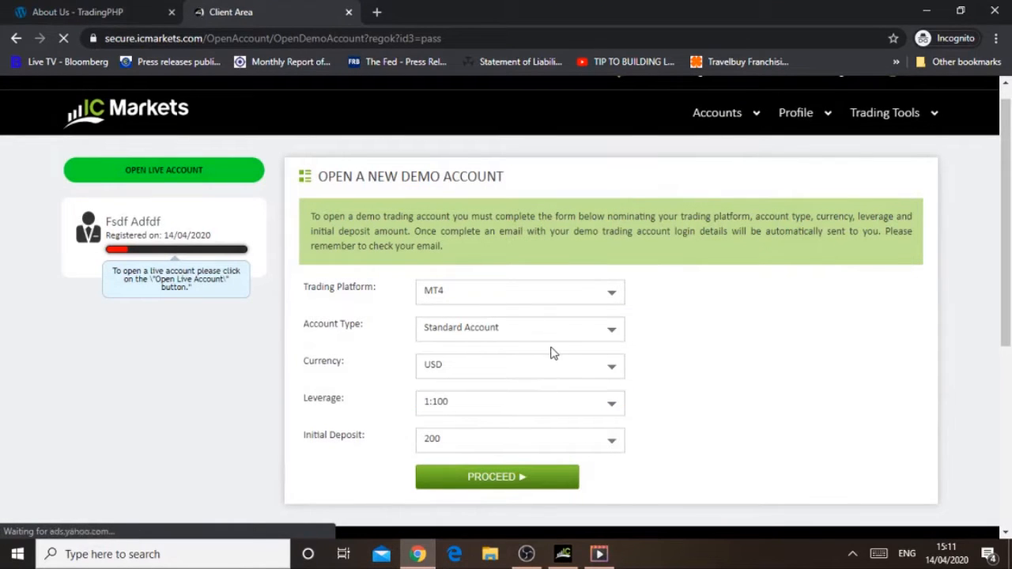
{"action": "left_click", "coordinate": [613, 334]}
{"action": "left_click", "coordinate": [472, 387]}
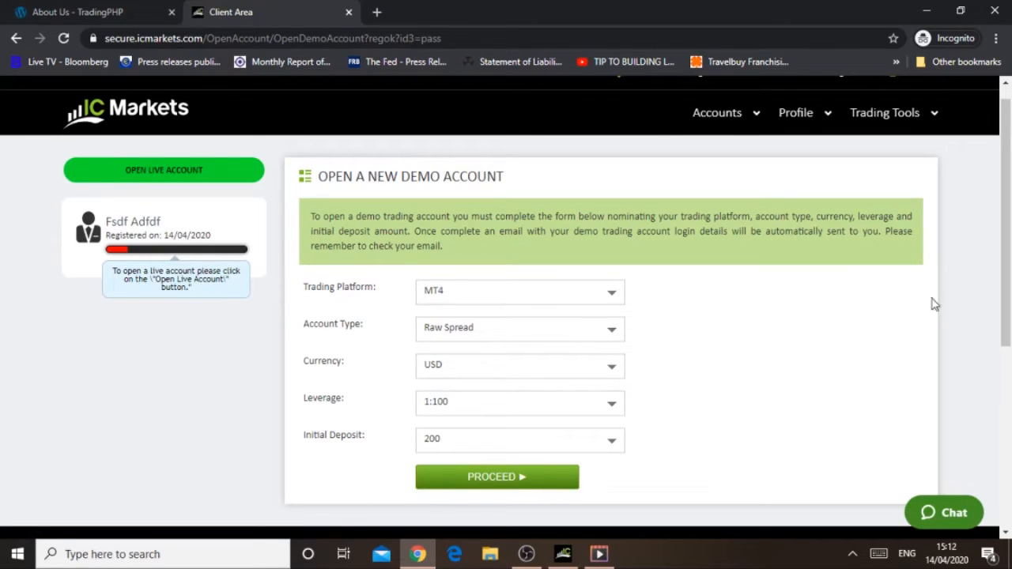
Step: Set the demo account currency to EUR
{"action": "scroll", "coordinate": [1008, 253], "scroll_direction": "down", "scroll_amount": 1}
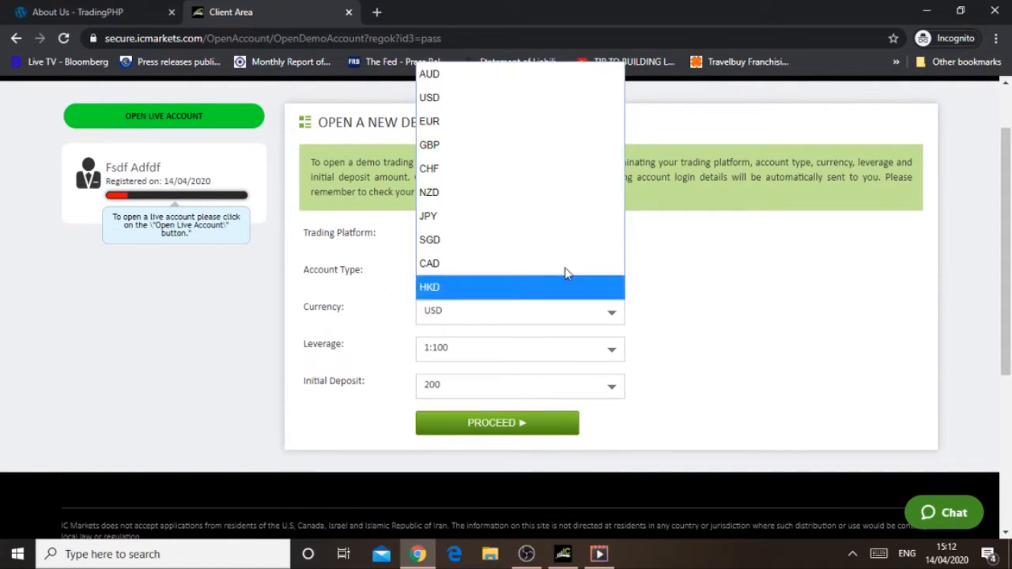
{"action": "left_click", "coordinate": [453, 129]}
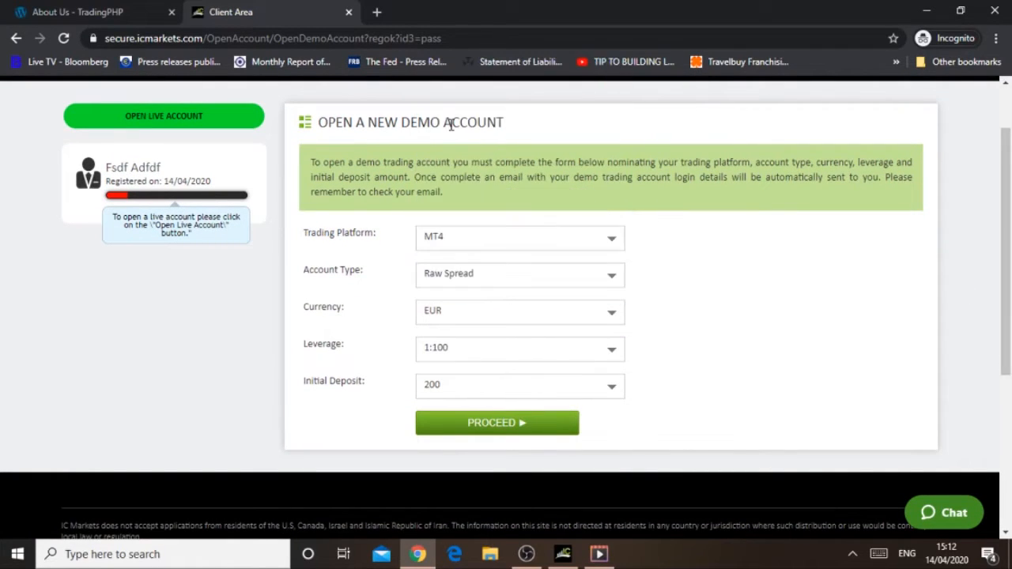
{"action": "left_click", "coordinate": [614, 318]}
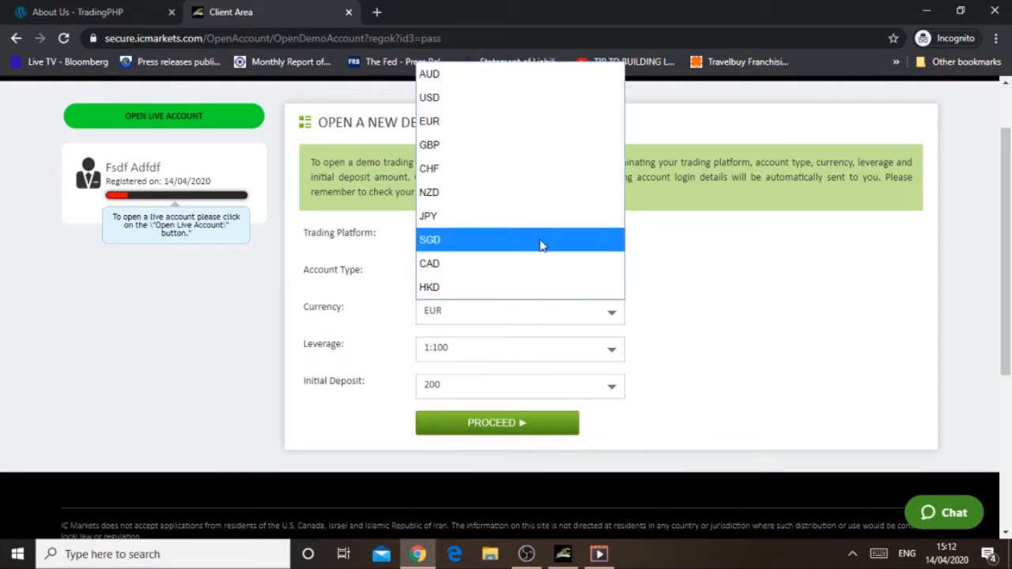
{"action": "left_click", "coordinate": [457, 127]}
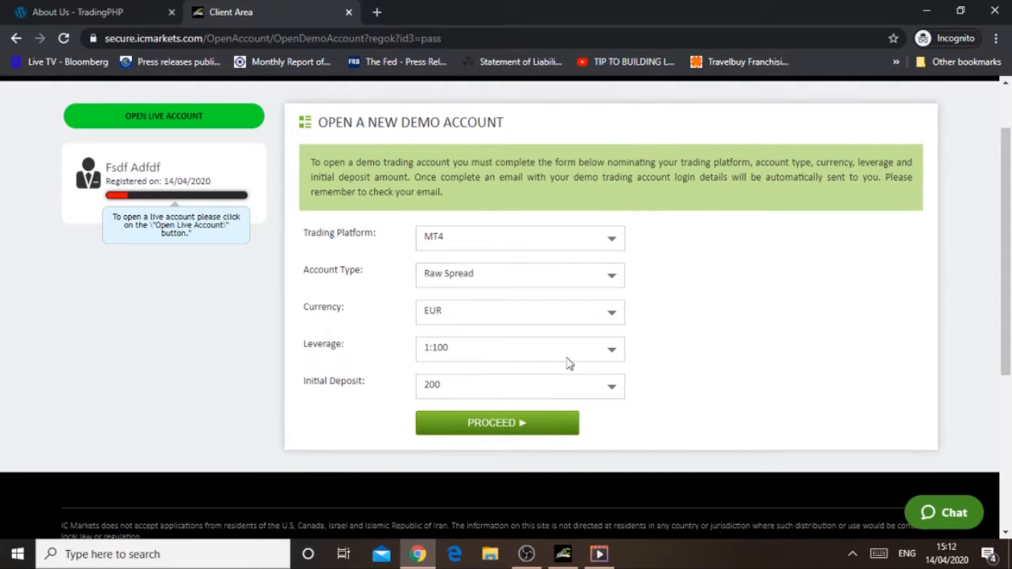
Step: Set the demo account leverage to 1:500
{"action": "left_click_drag", "start_coordinate": [1005, 258], "coordinate": [1005, 276]}
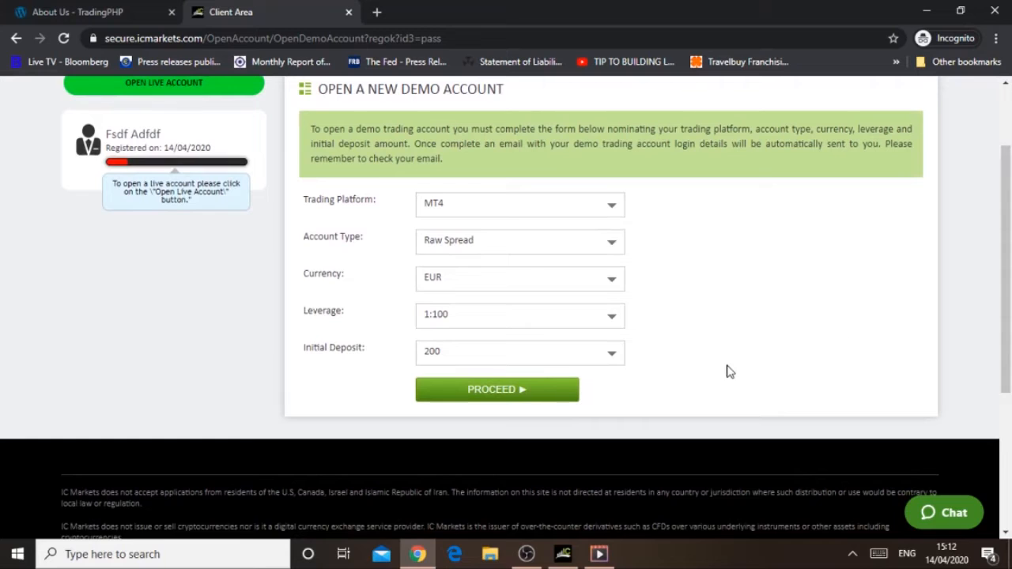
{"action": "left_click", "coordinate": [609, 325]}
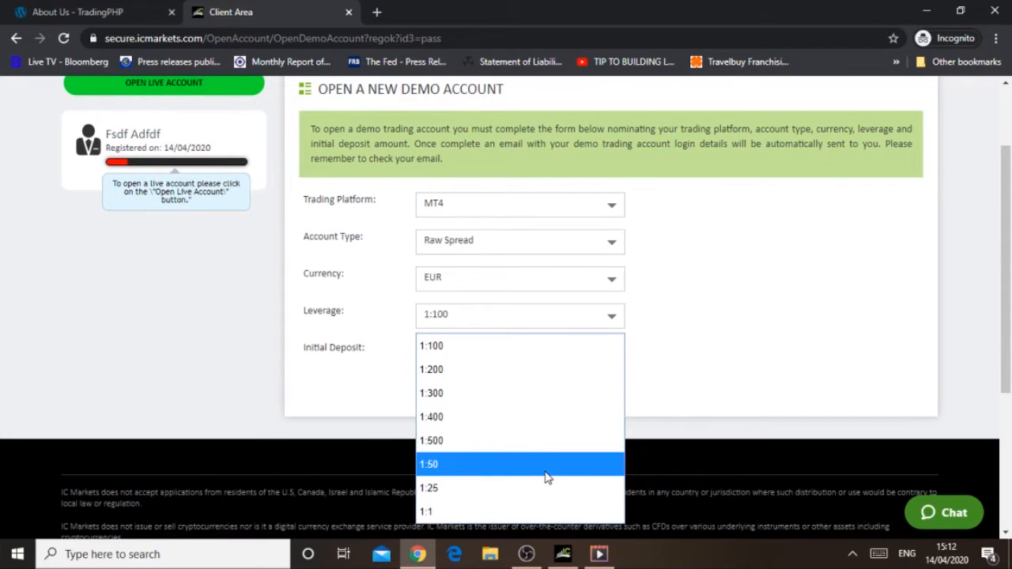
{"action": "left_click", "coordinate": [507, 447]}
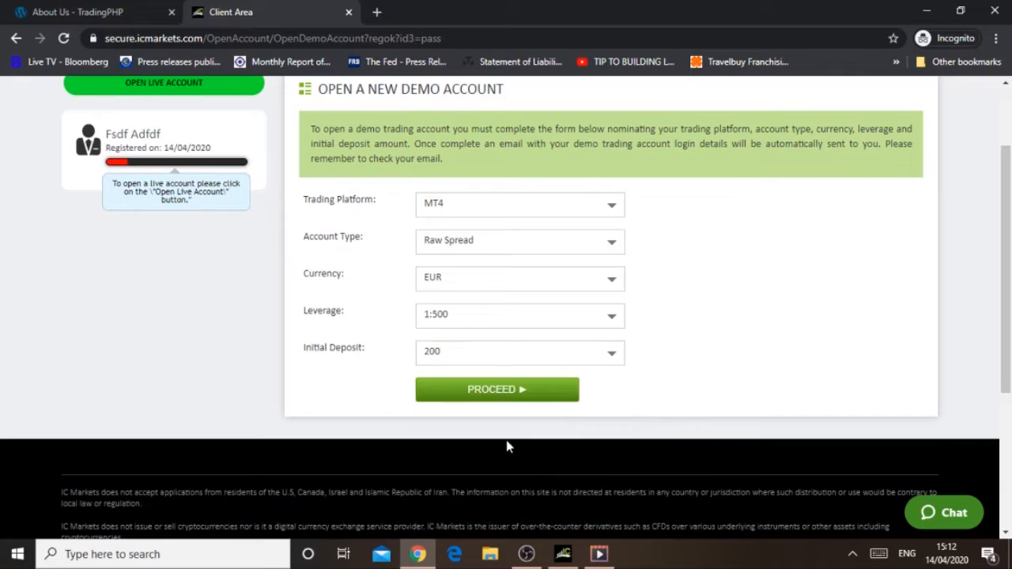
Step: Choose 200 as the demo account's initial deposit and submit the new demo account form
{"action": "left_click", "coordinate": [613, 355]}
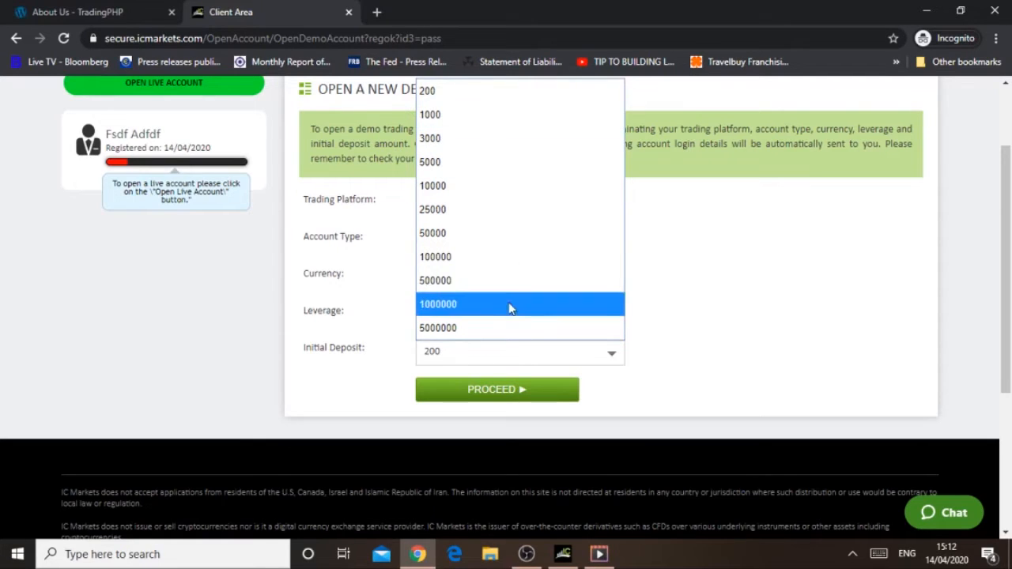
{"action": "left_click", "coordinate": [447, 118]}
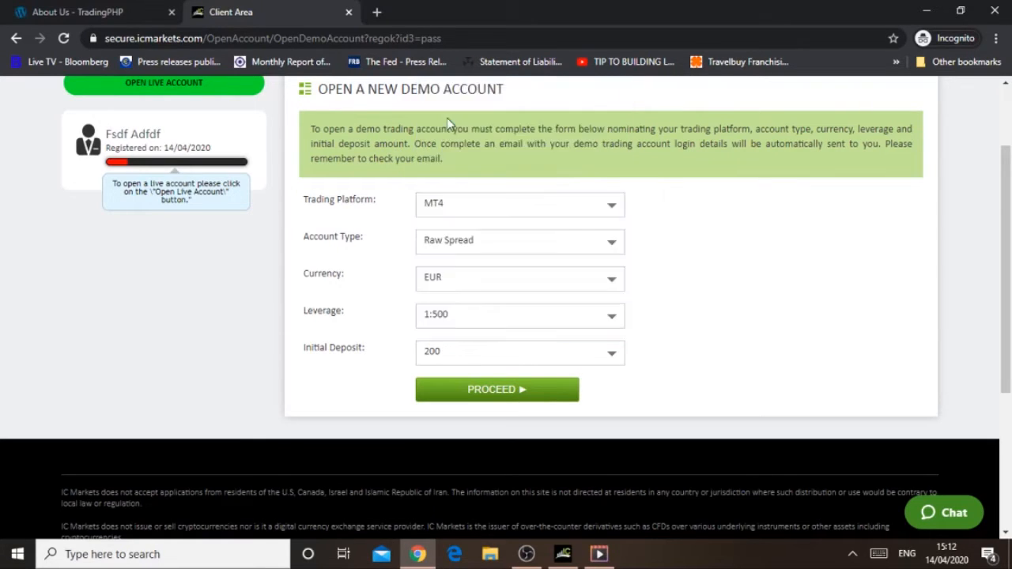
{"action": "left_click", "coordinate": [534, 401]}
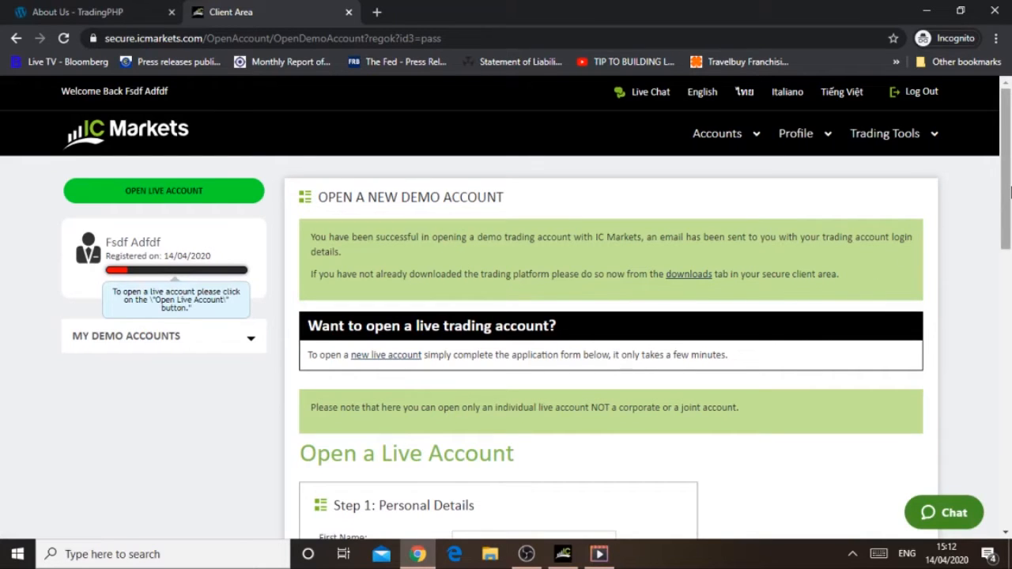
Step: Download the MetaTrader 4 installer from the client area's Downloads page
{"action": "left_click_drag", "start_coordinate": [1011, 190], "coordinate": [1009, 322]}
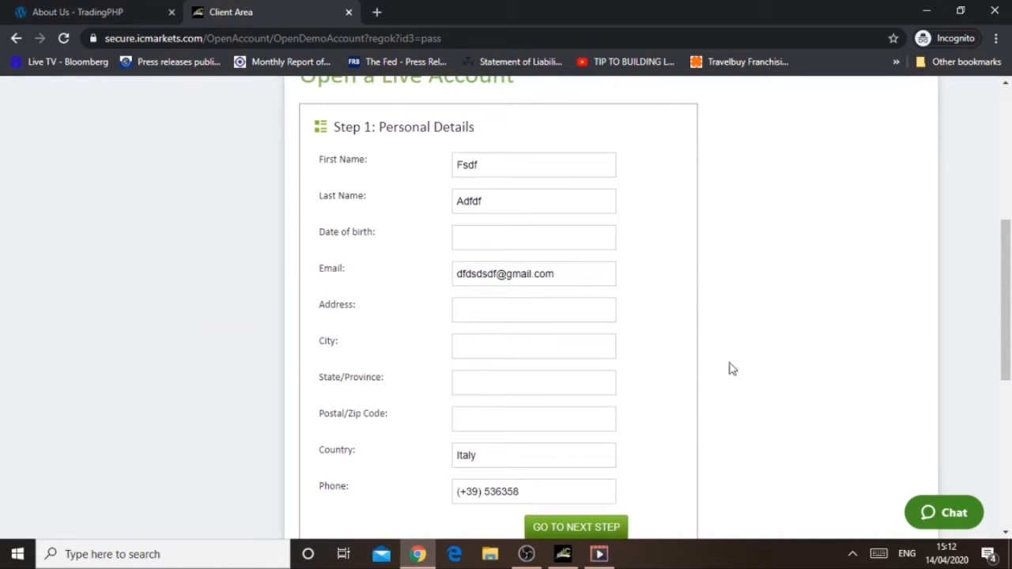
{"action": "left_click_drag", "start_coordinate": [1007, 356], "coordinate": [1008, 219]}
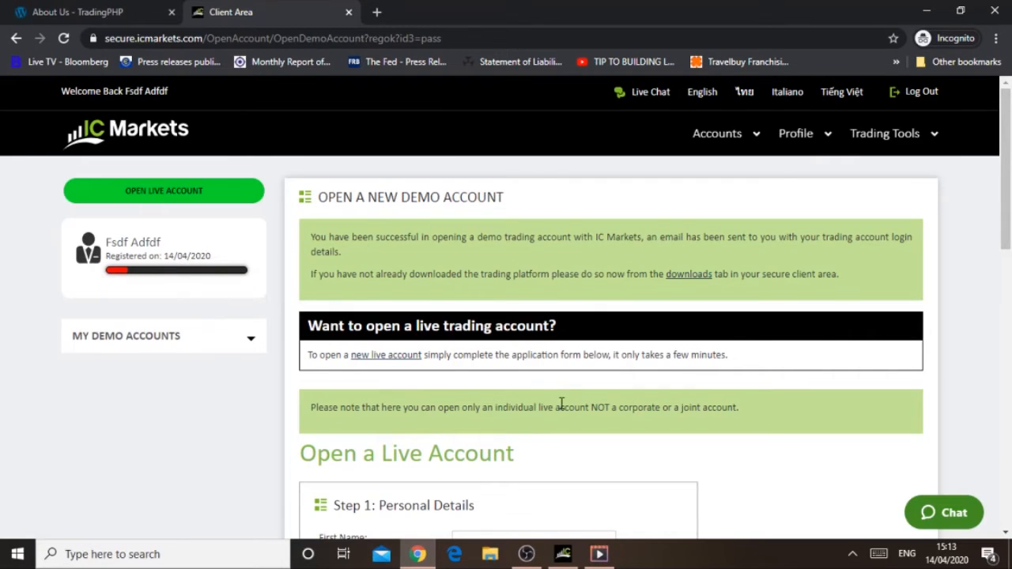
{"action": "mouse_move", "coordinate": [928, 147]}
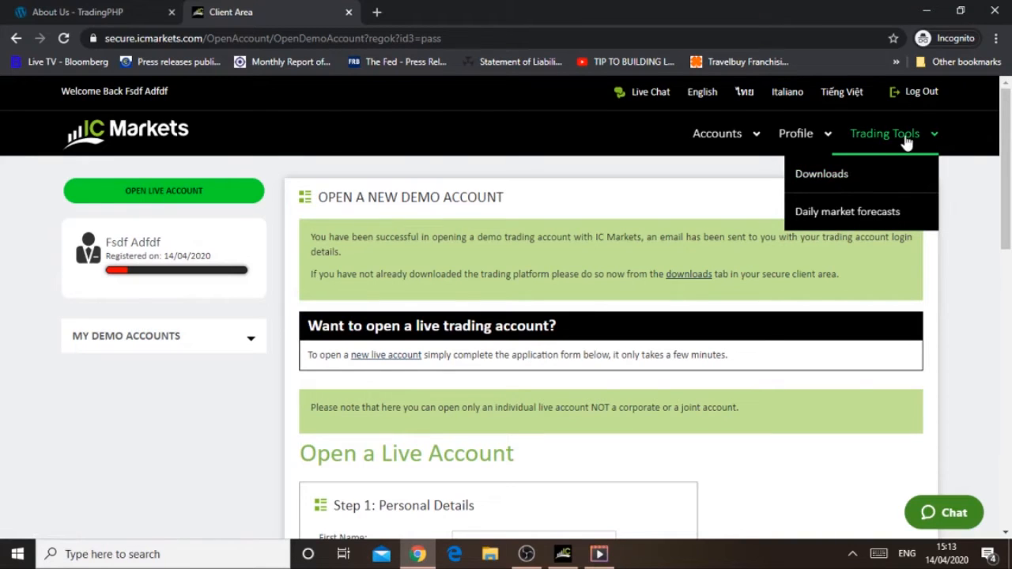
{"action": "left_click", "coordinate": [825, 179]}
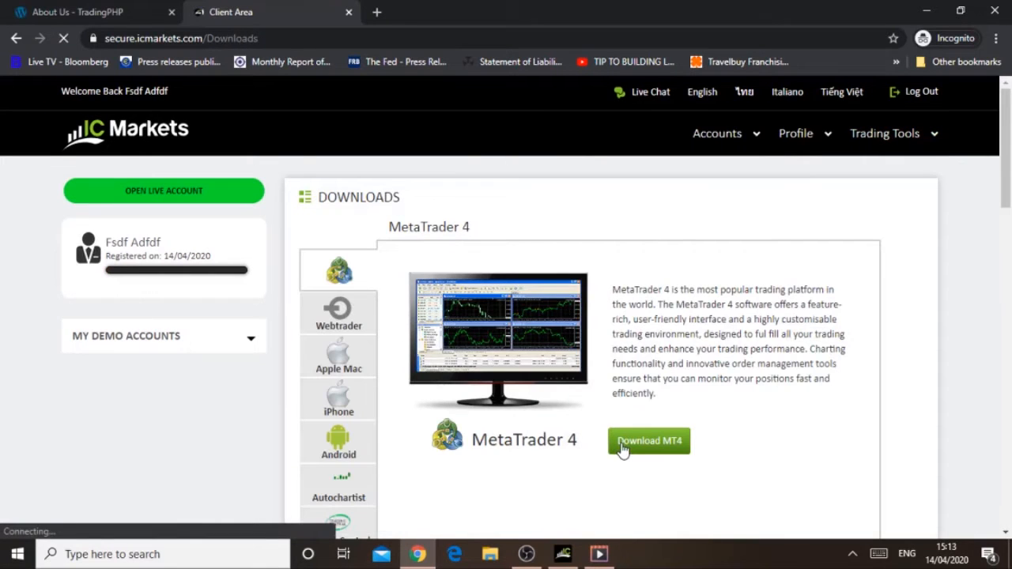
{"action": "left_click", "coordinate": [621, 449]}
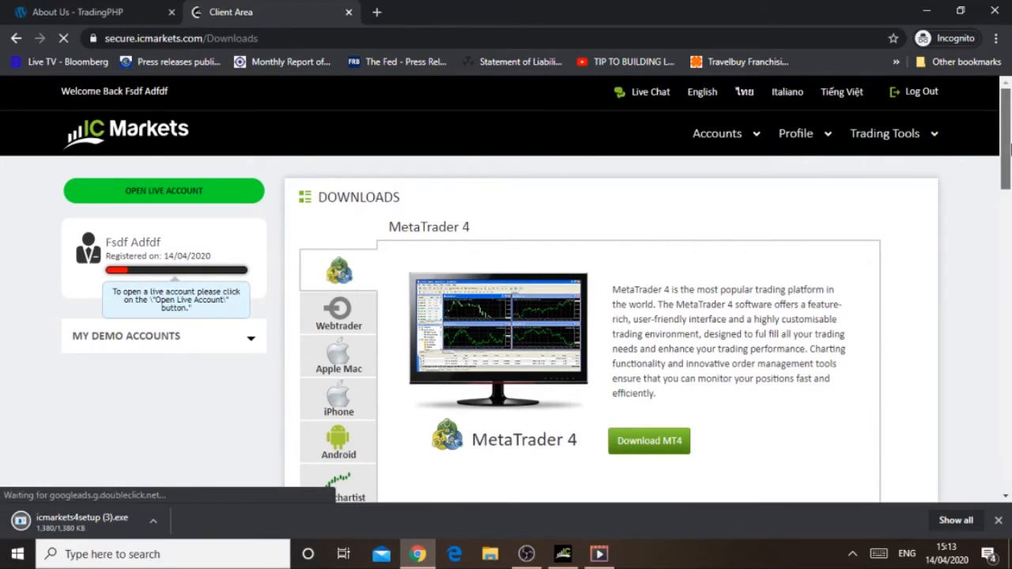
{"action": "scroll", "coordinate": [508, 407], "scroll_direction": "down", "scroll_amount": 1}
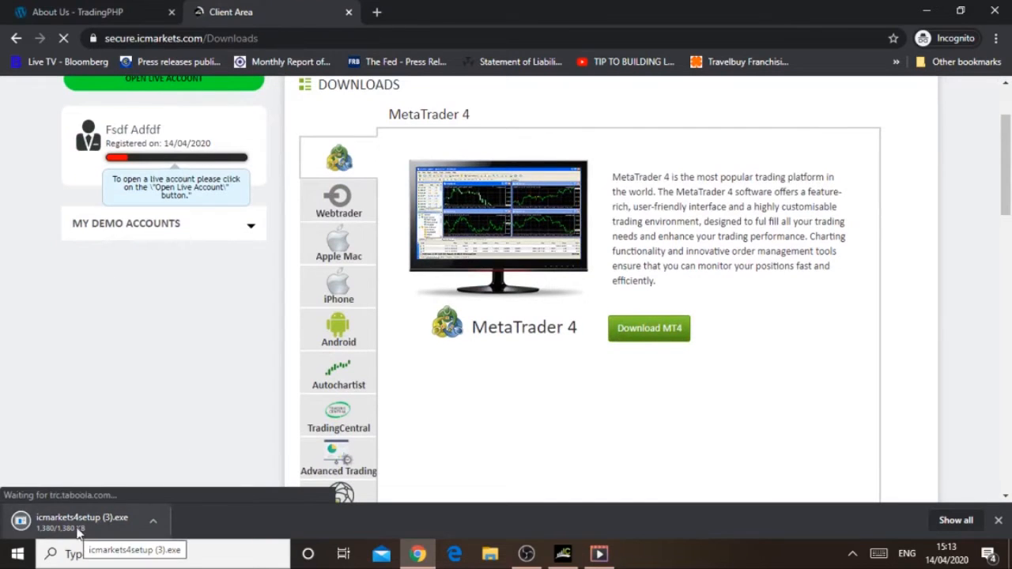
Step: Switch to MetaTrader 4 and review the trade account login fields and server list, closing the login dialog without signing in
{"action": "left_click", "coordinate": [561, 556]}
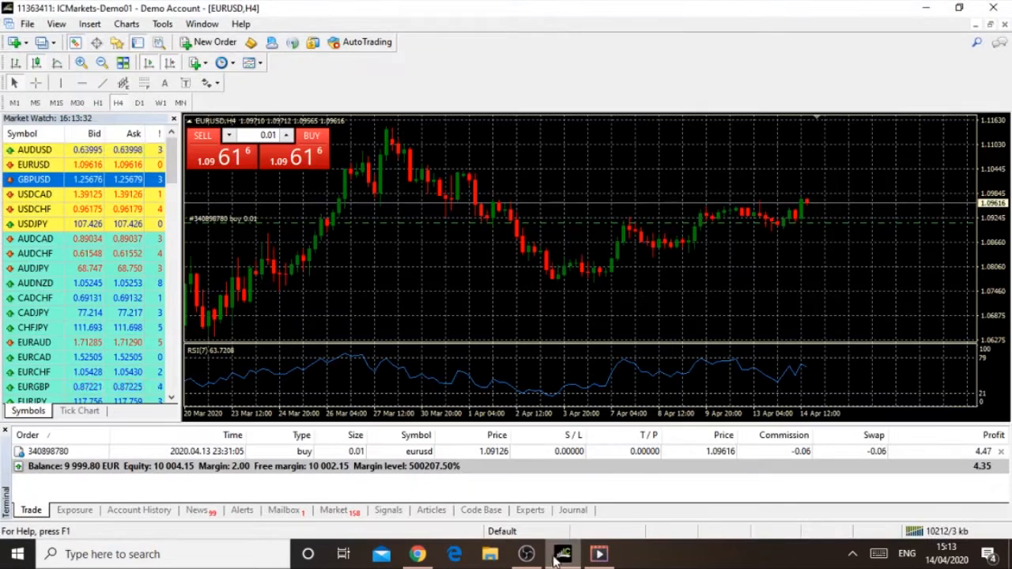
{"action": "left_click", "coordinate": [27, 24]}
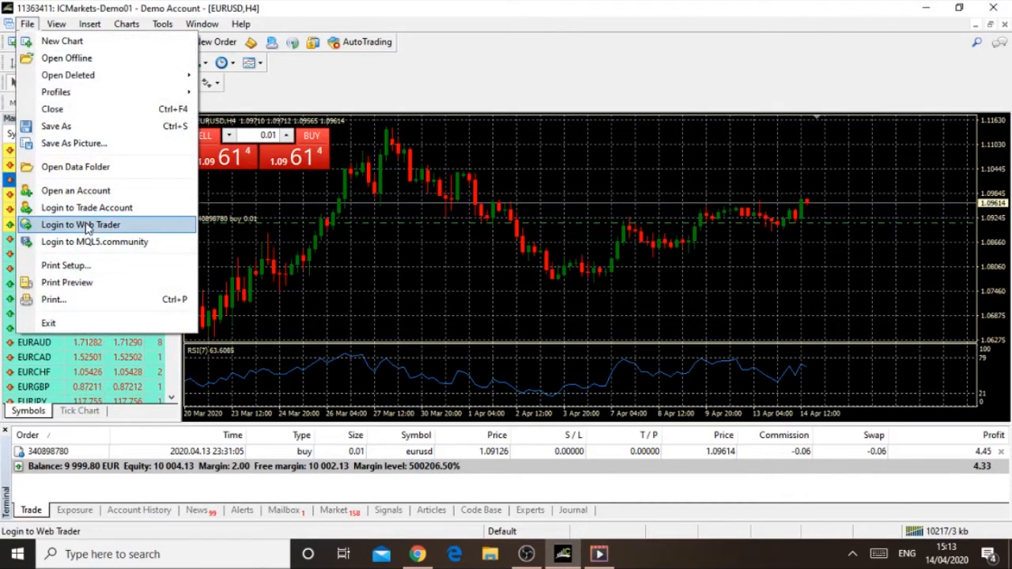
{"action": "left_click", "coordinate": [116, 207]}
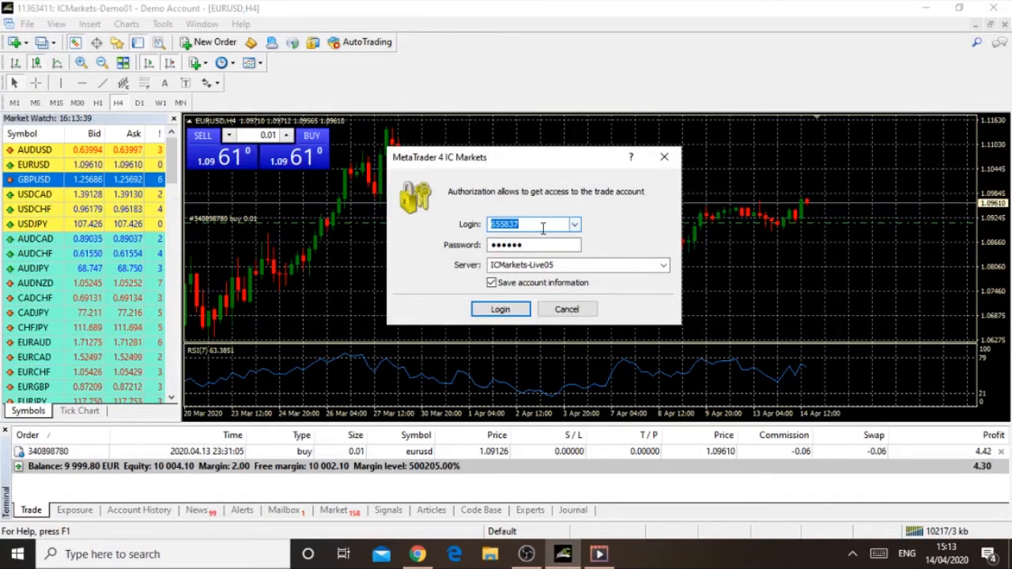
{"action": "left_click_drag", "start_coordinate": [525, 225], "coordinate": [474, 246]}
{"action": "left_click", "coordinate": [500, 225]}
{"action": "left_click", "coordinate": [663, 266]}
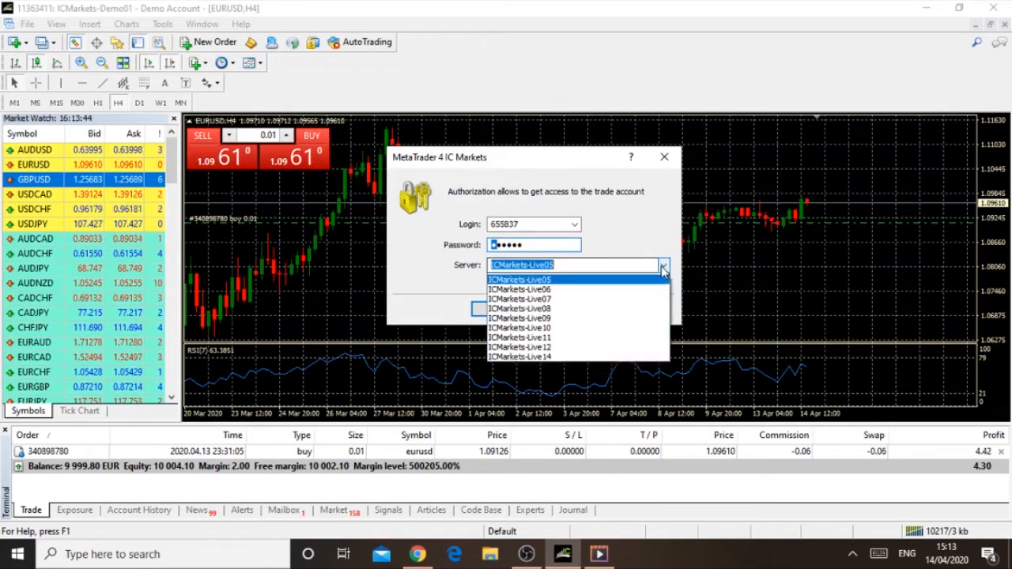
{"action": "left_click", "coordinate": [717, 257]}
{"action": "left_click", "coordinate": [664, 156]}
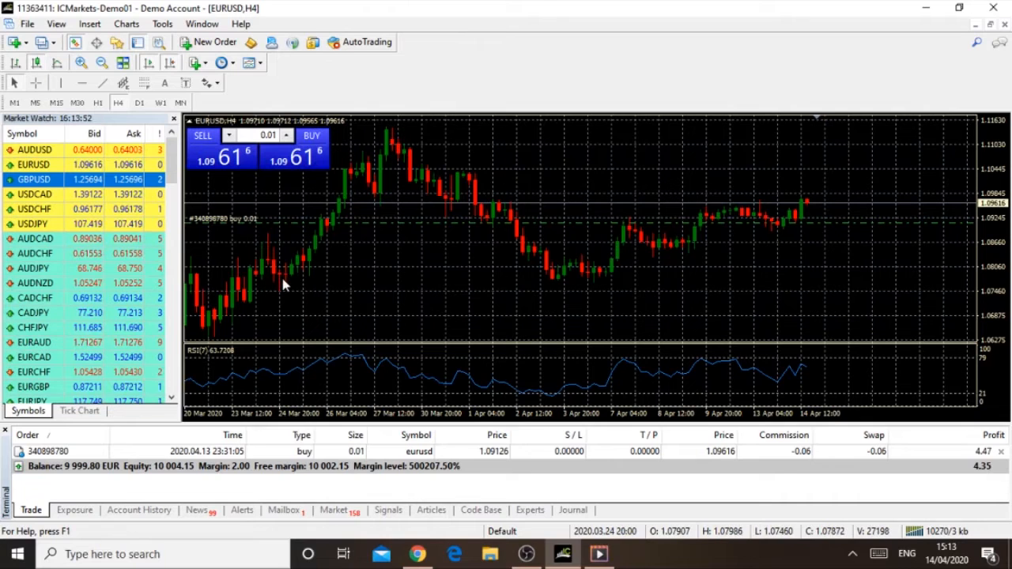
Step: Examine the bid, ask and spread values of the currency pairs in Market Watch
{"action": "left_click", "coordinate": [115, 165]}
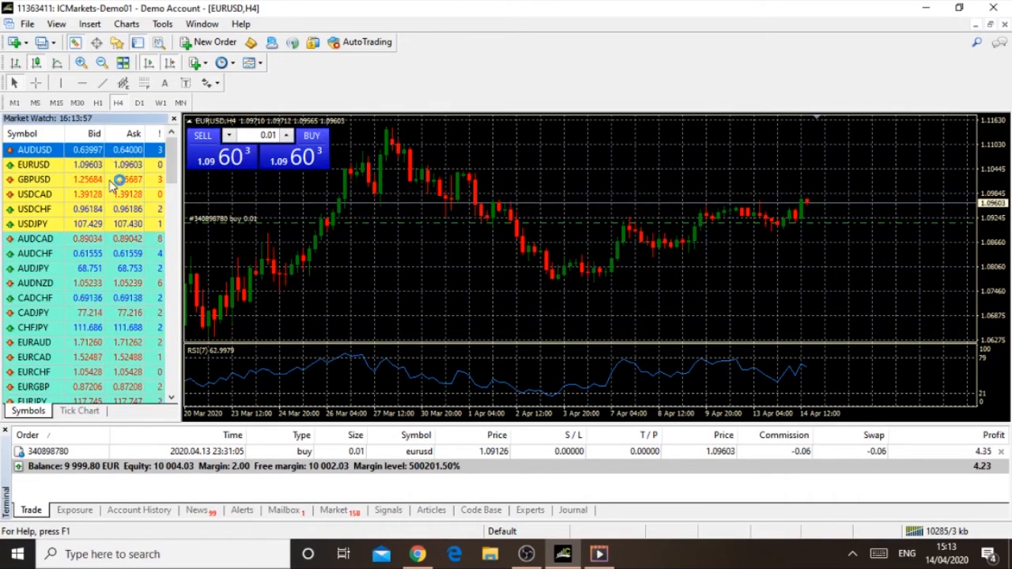
{"action": "left_click", "coordinate": [111, 182]}
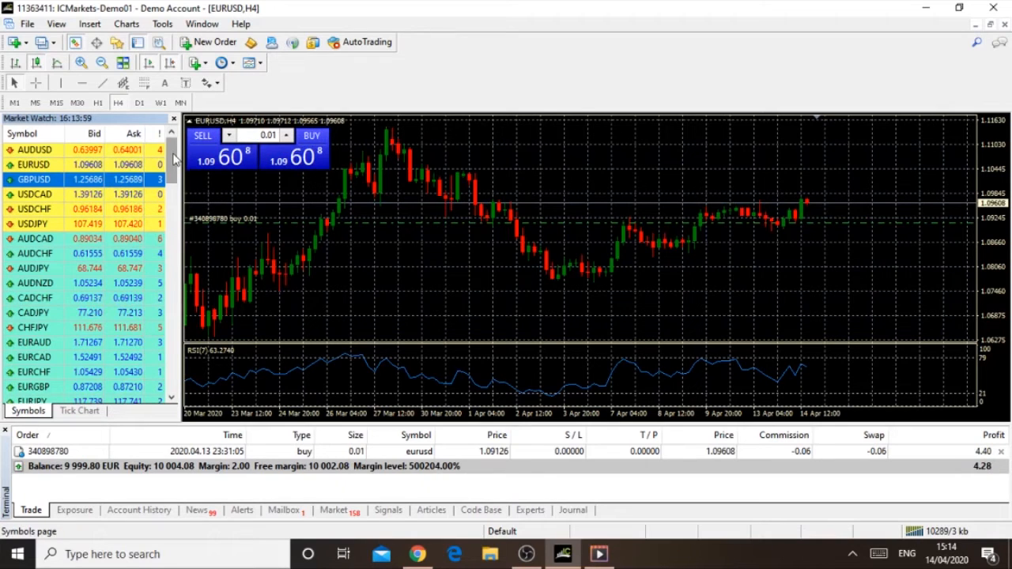
{"action": "left_click_drag", "start_coordinate": [172, 151], "coordinate": [172, 148]}
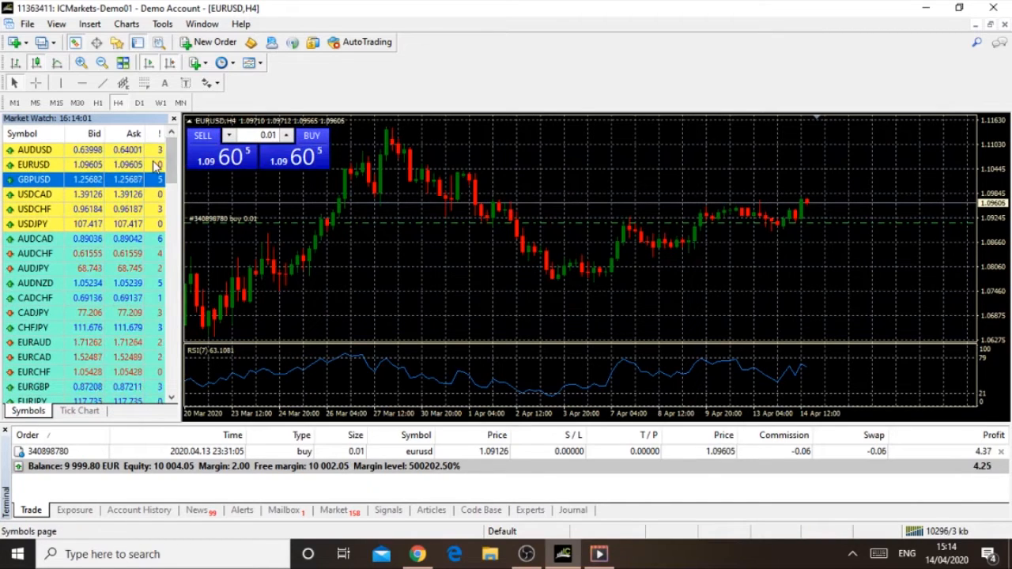
{"action": "mouse_move", "coordinate": [153, 162]}
{"action": "mouse_move", "coordinate": [143, 181]}
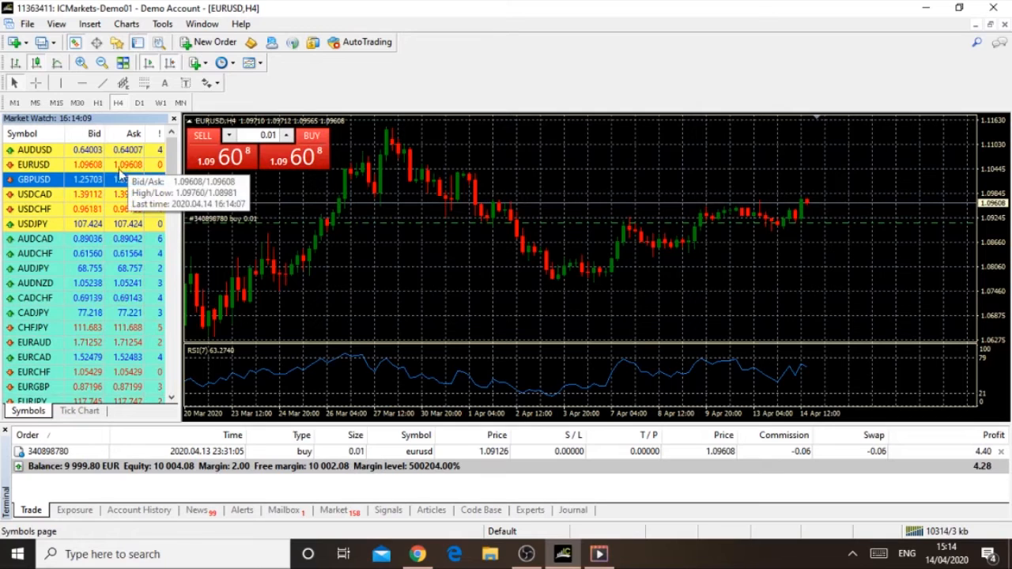
{"action": "mouse_move", "coordinate": [110, 195]}
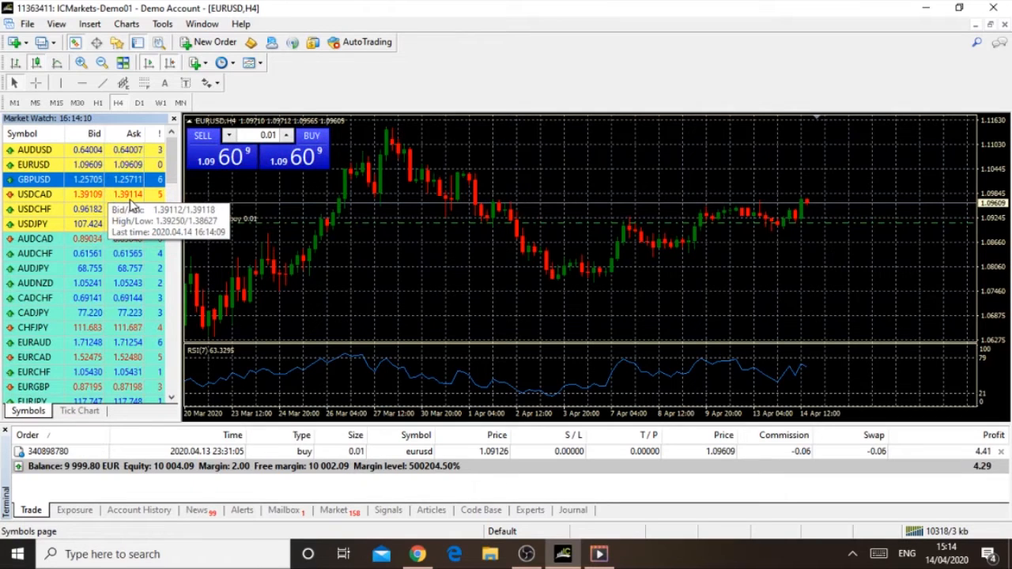
{"action": "mouse_move", "coordinate": [136, 209]}
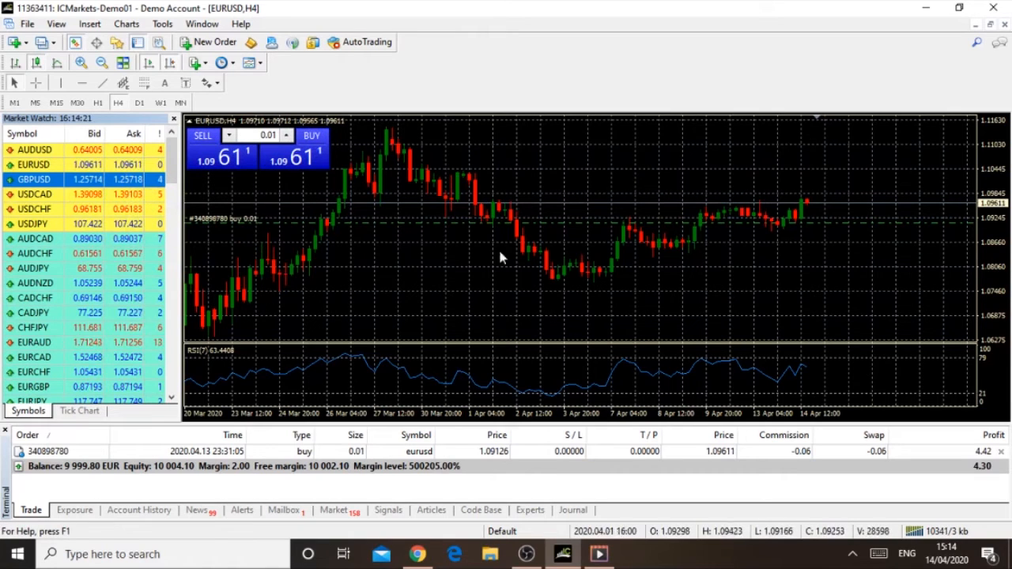
{"action": "left_click", "coordinate": [48, 153]}
{"action": "left_click", "coordinate": [49, 165]}
{"action": "left_click", "coordinate": [55, 179]}
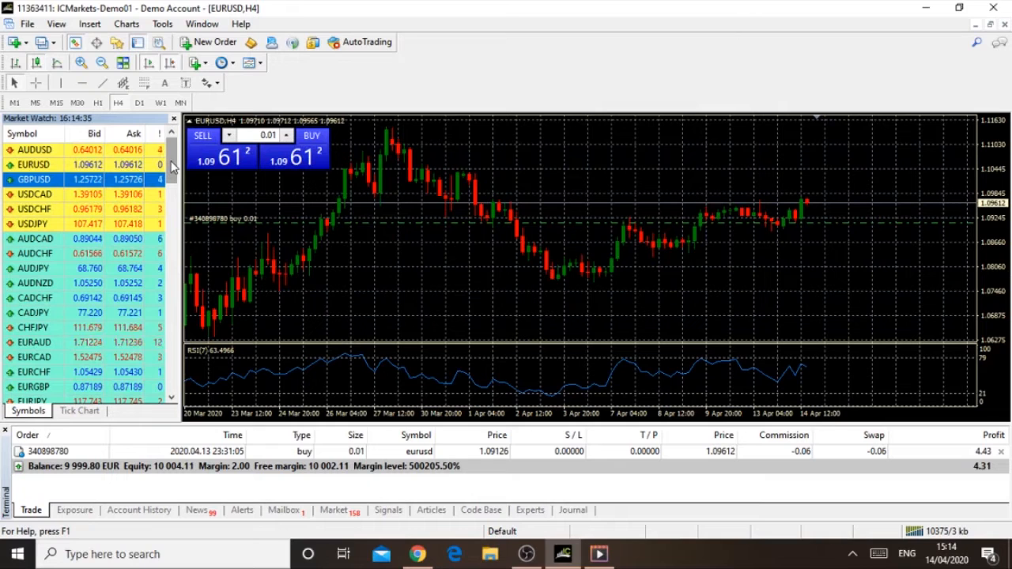
{"action": "left_click_drag", "start_coordinate": [172, 166], "coordinate": [169, 145]}
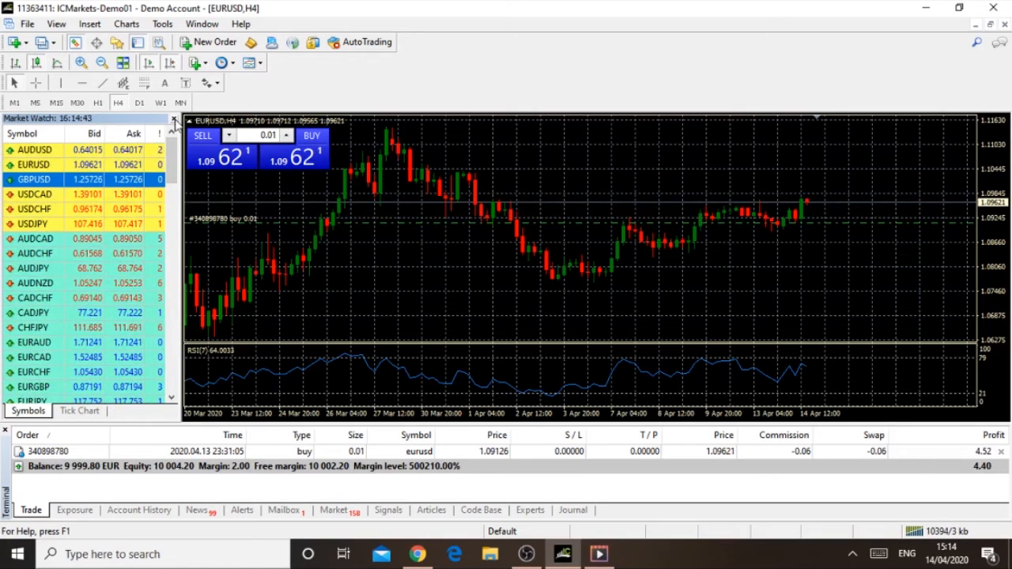
Step: Hide the Market Watch window and show it again
{"action": "left_click", "coordinate": [174, 119]}
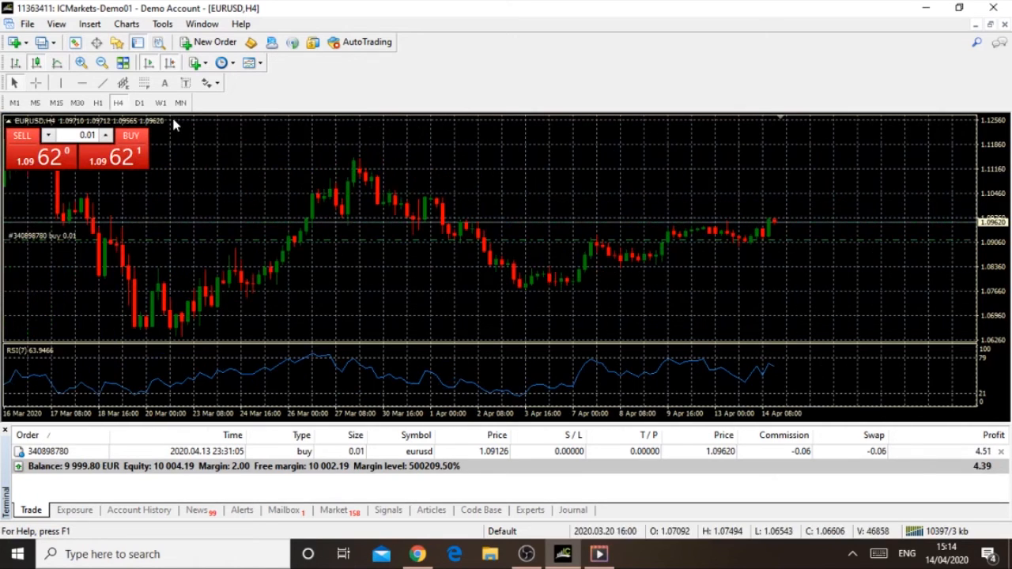
{"action": "left_click", "coordinate": [56, 25]}
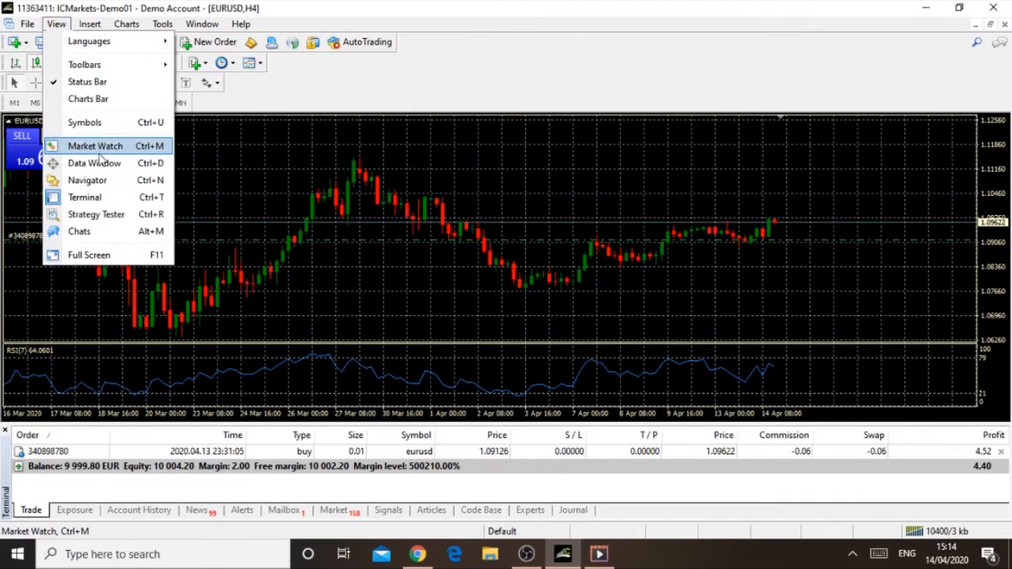
{"action": "left_click", "coordinate": [94, 147]}
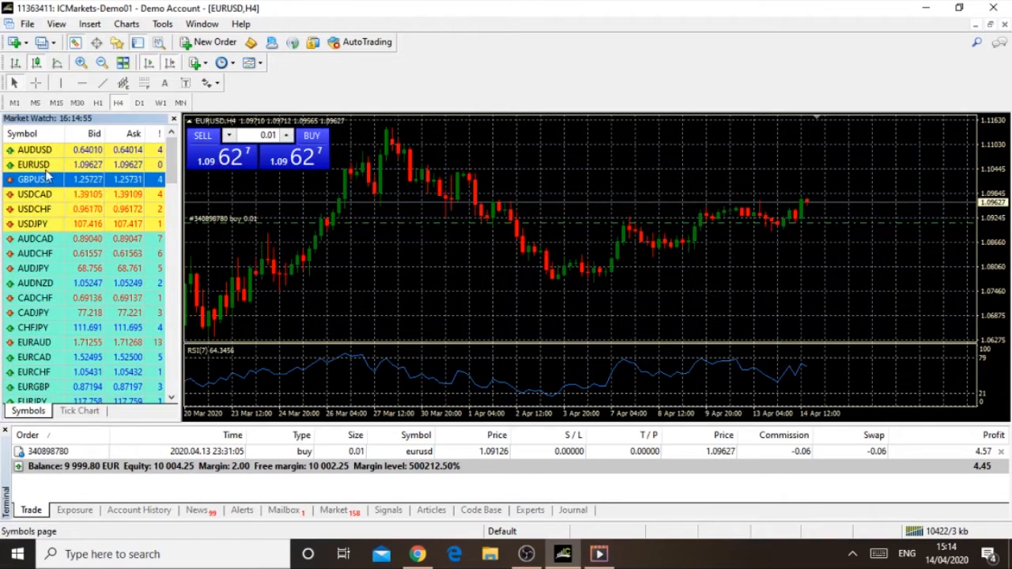
Step: Load AUDUSD onto the open chart and switch the chart back to EURUSD
{"action": "left_click", "coordinate": [44, 151]}
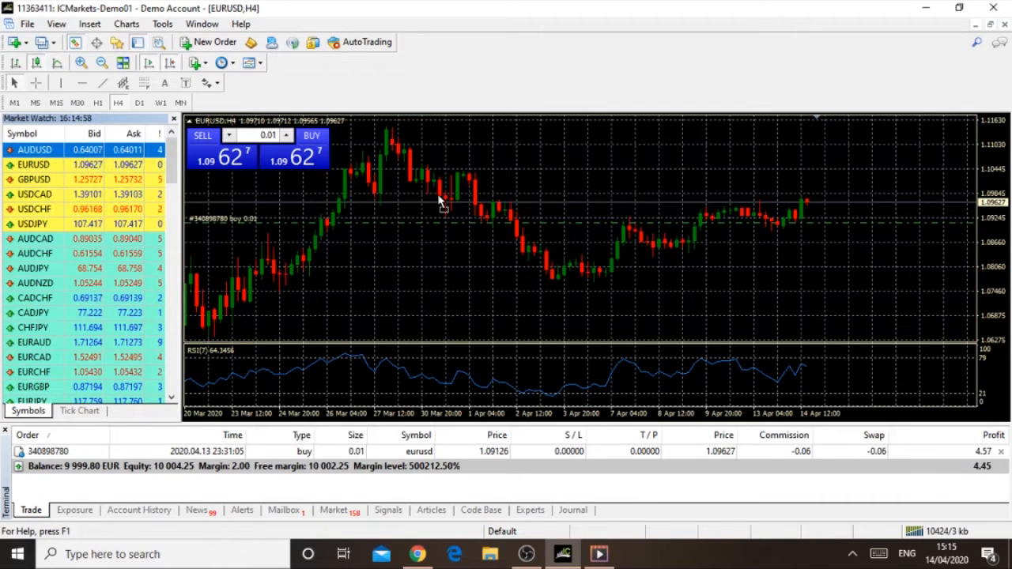
{"action": "left_click_drag", "start_coordinate": [441, 203], "coordinate": [440, 204]}
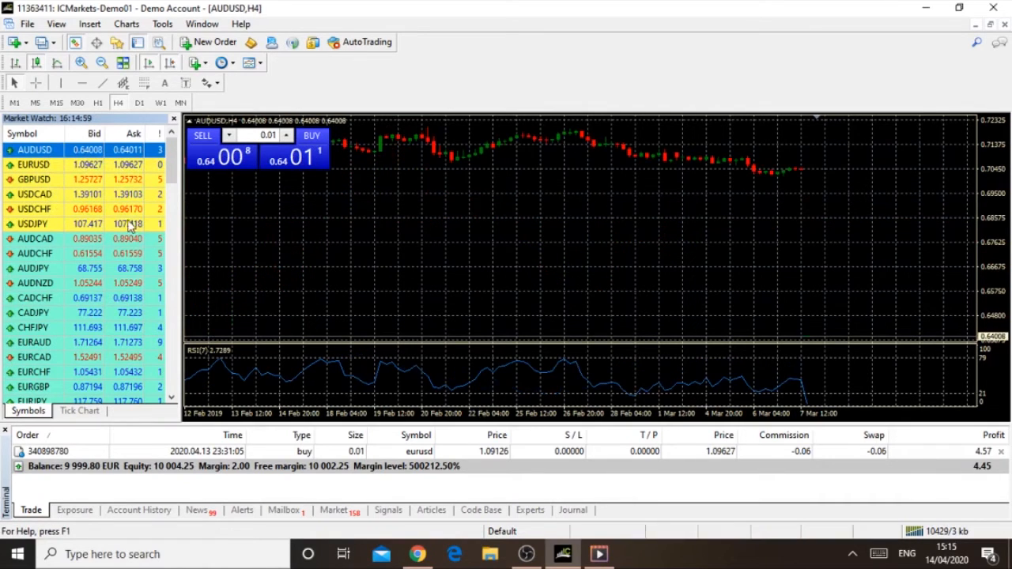
{"action": "left_click_drag", "start_coordinate": [39, 164], "coordinate": [292, 203]}
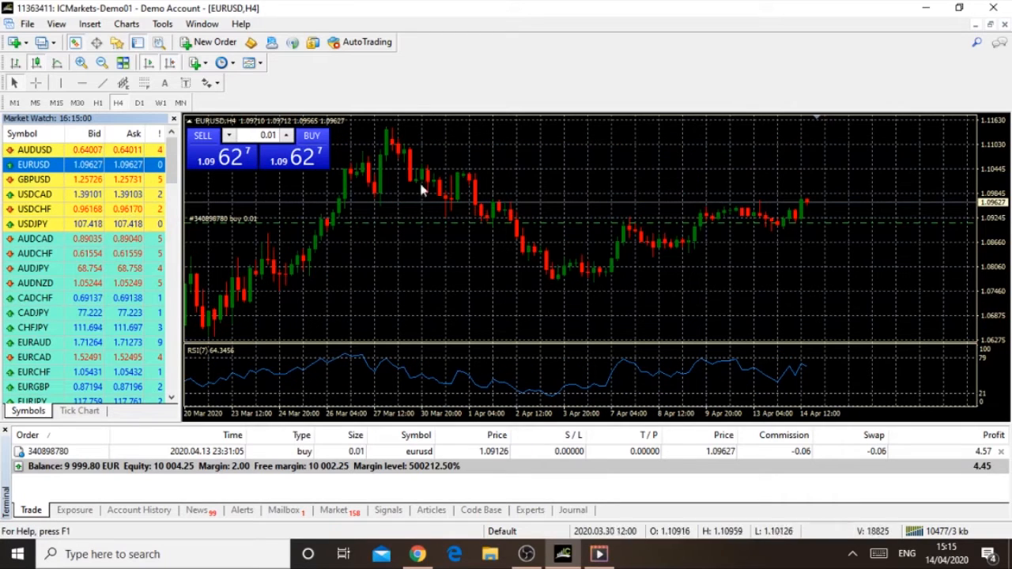
Step: Display the EURUSD chart as bars and as a line, and return it to candlesticks
{"action": "left_click", "coordinate": [16, 65]}
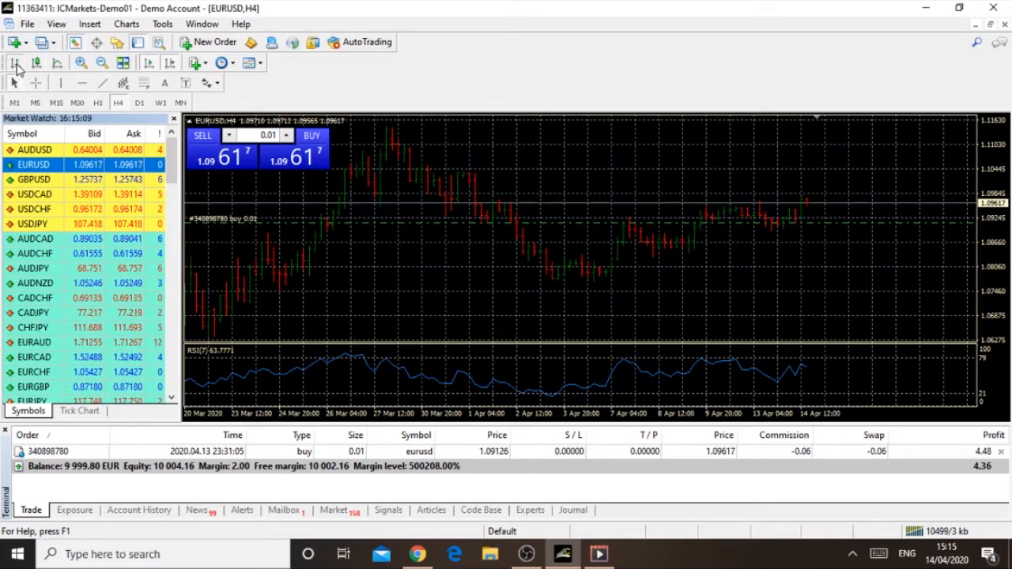
{"action": "left_click", "coordinate": [58, 64]}
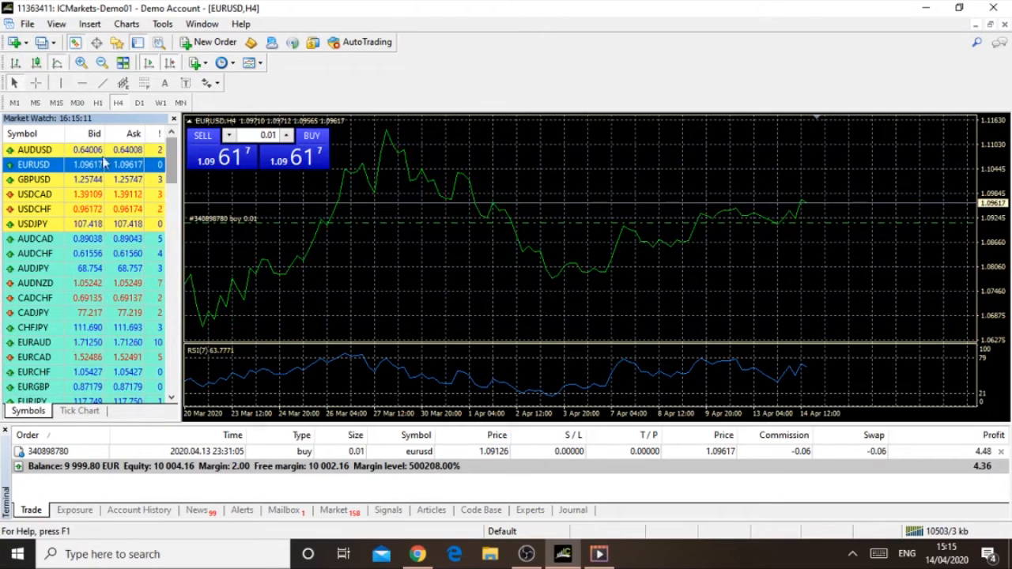
{"action": "left_click", "coordinate": [36, 64]}
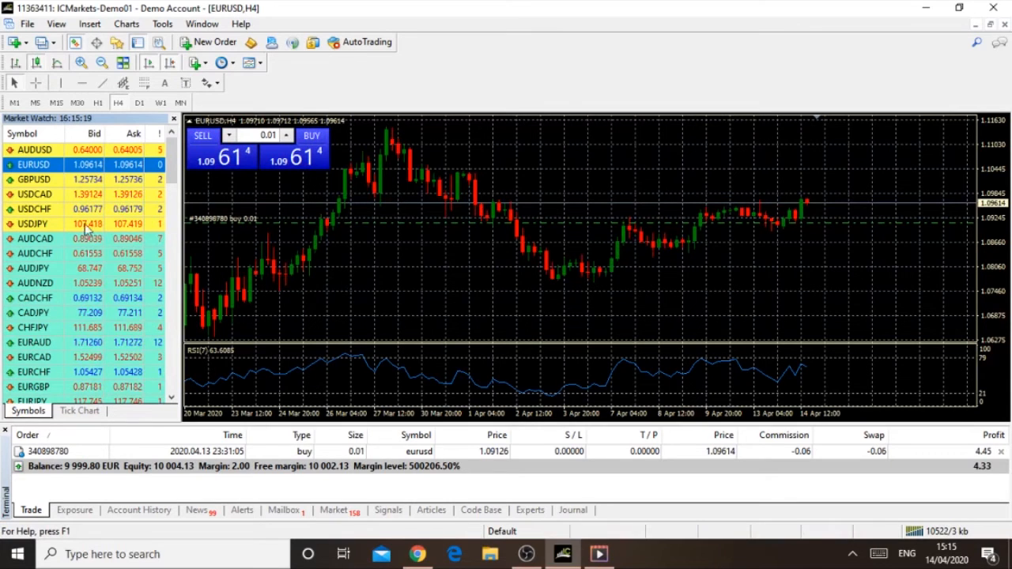
Step: Open a new chart window for GBPUSD and tile all open chart windows
{"action": "right_click", "coordinate": [44, 182]}
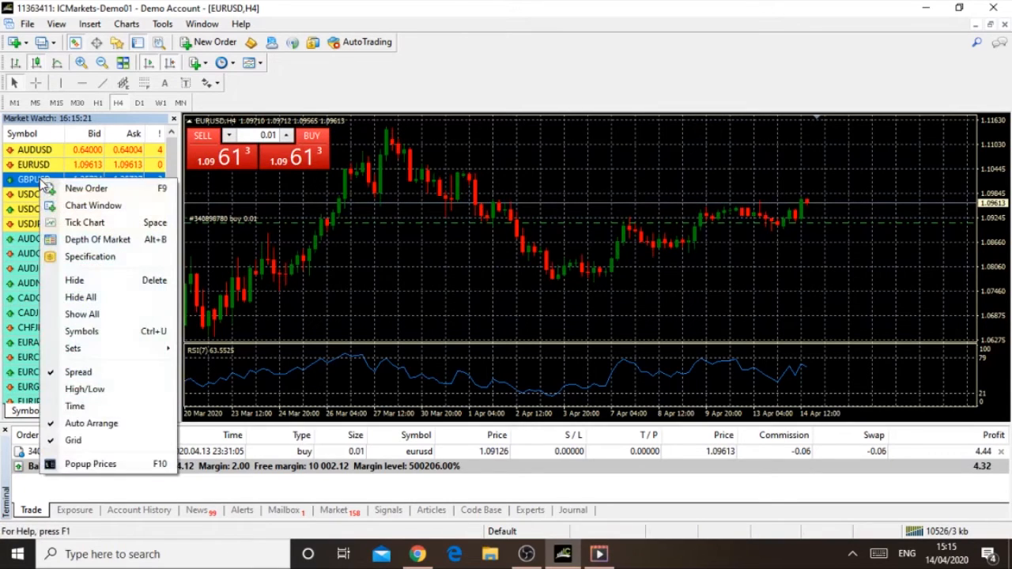
{"action": "right_click", "coordinate": [27, 188]}
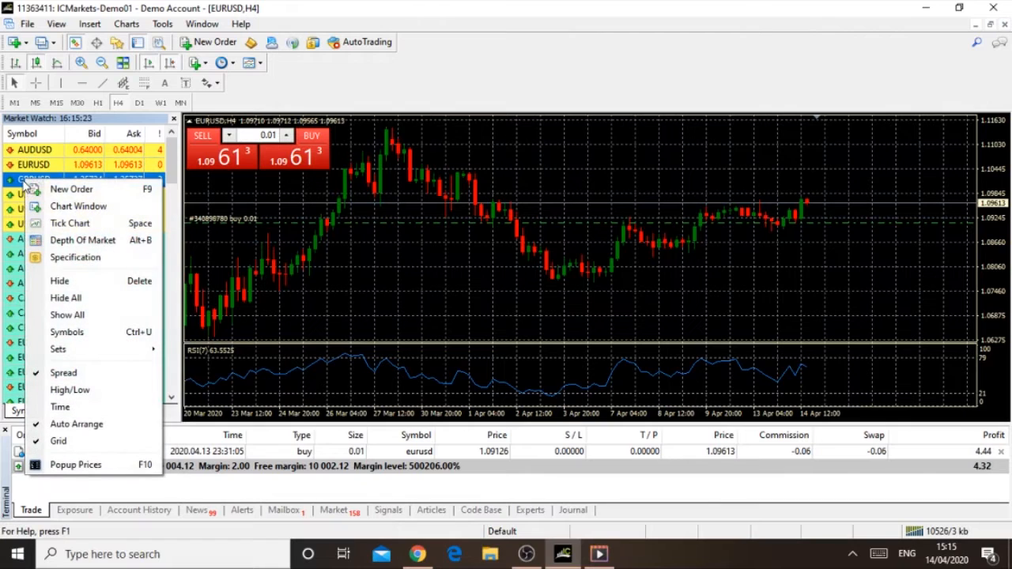
{"action": "left_click", "coordinate": [75, 206]}
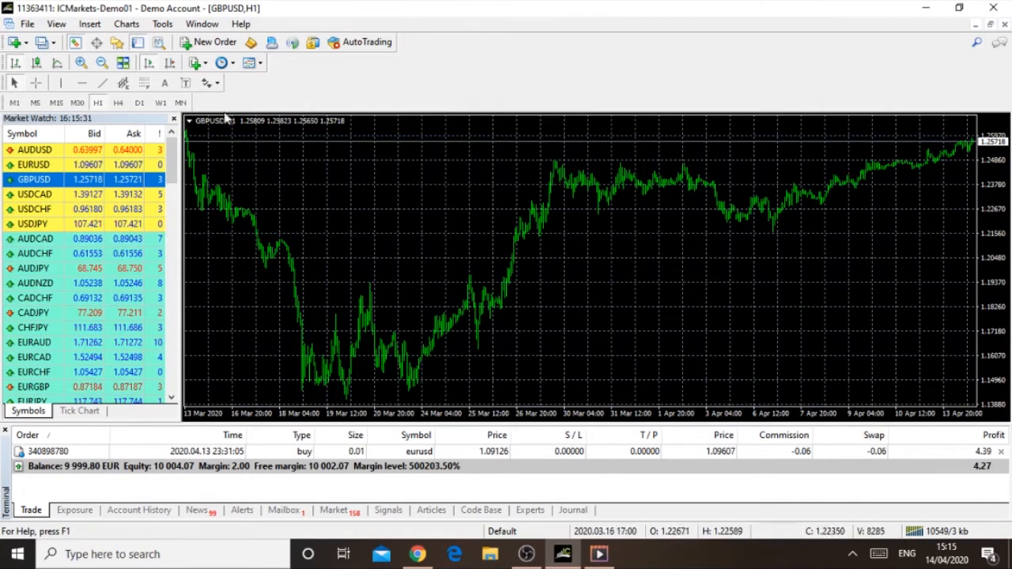
{"action": "left_click", "coordinate": [123, 62]}
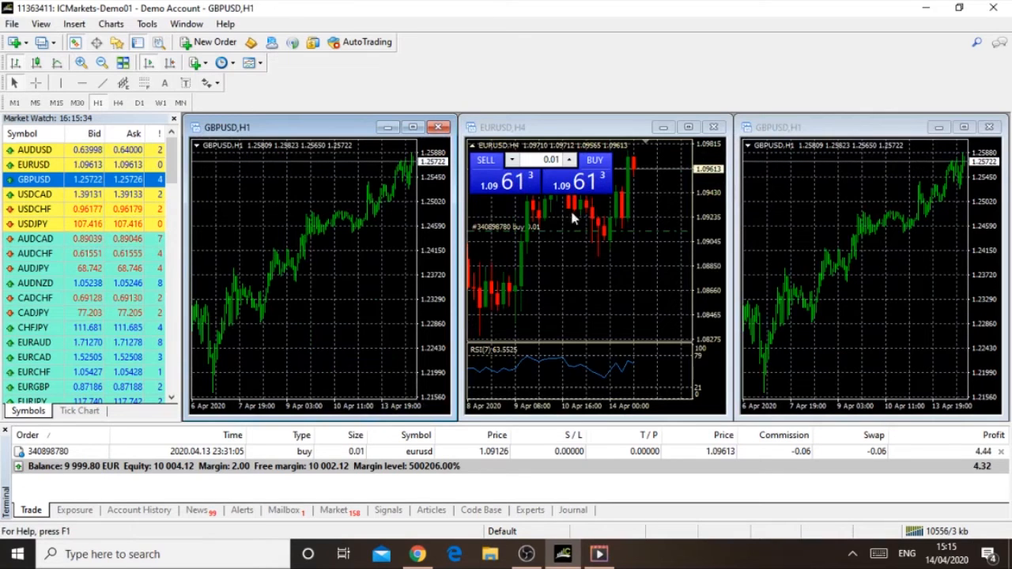
Step: Maximize the EURUSD H4 chart and place a vertical line on its most recent candle
{"action": "left_click", "coordinate": [688, 127]}
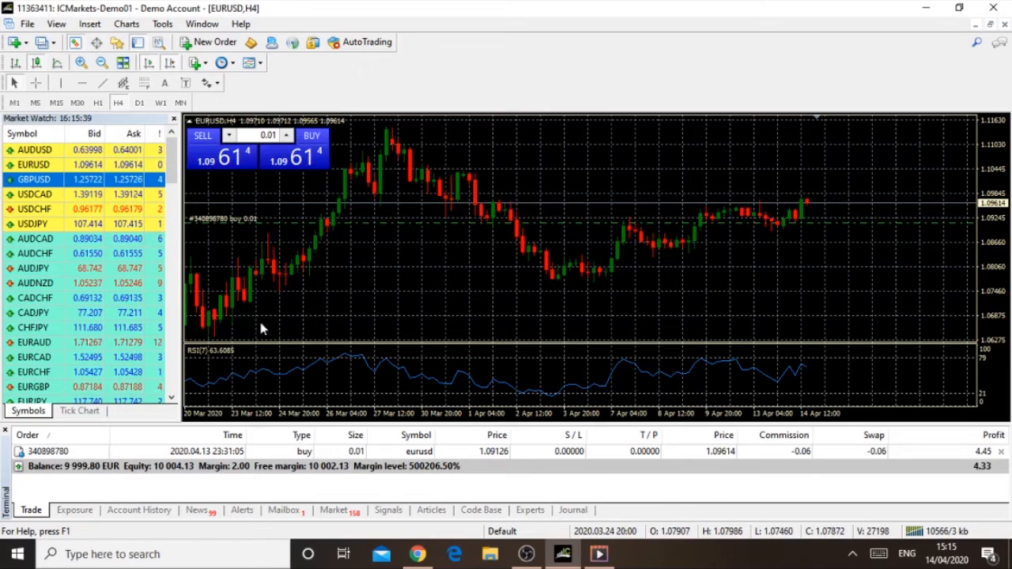
{"action": "left_click", "coordinate": [61, 82]}
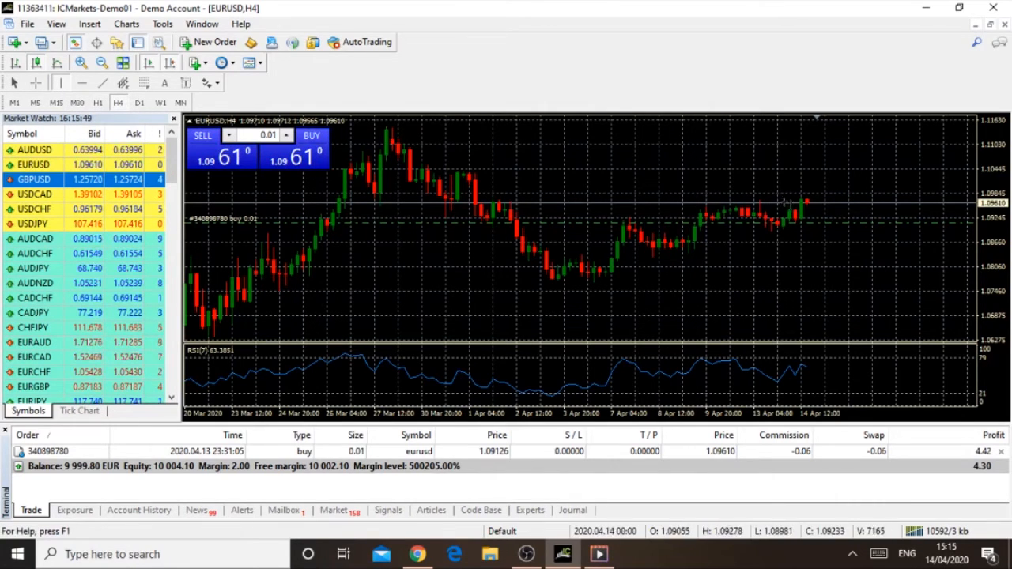
{"action": "left_click", "coordinate": [806, 202]}
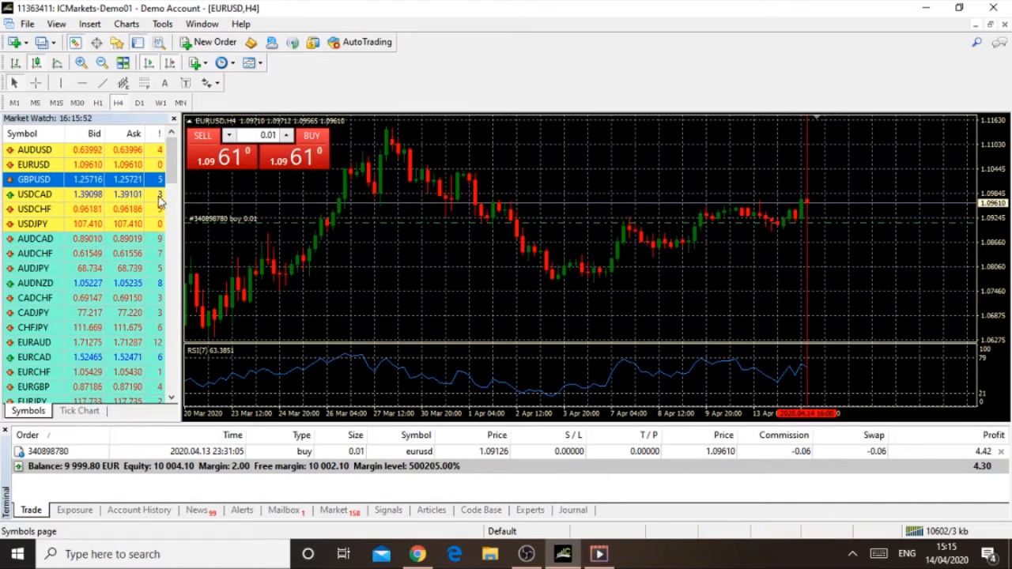
Step: Draw horizontal lines at about 1.07722 and 1.09537, and a rising trend line beneath the April lows
{"action": "left_click", "coordinate": [83, 84]}
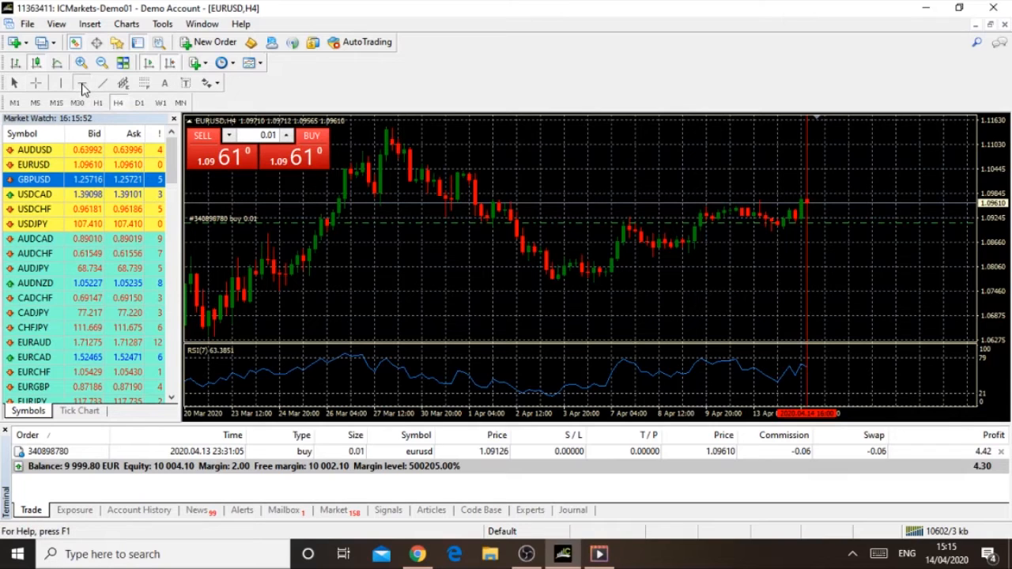
{"action": "left_click", "coordinate": [556, 281]}
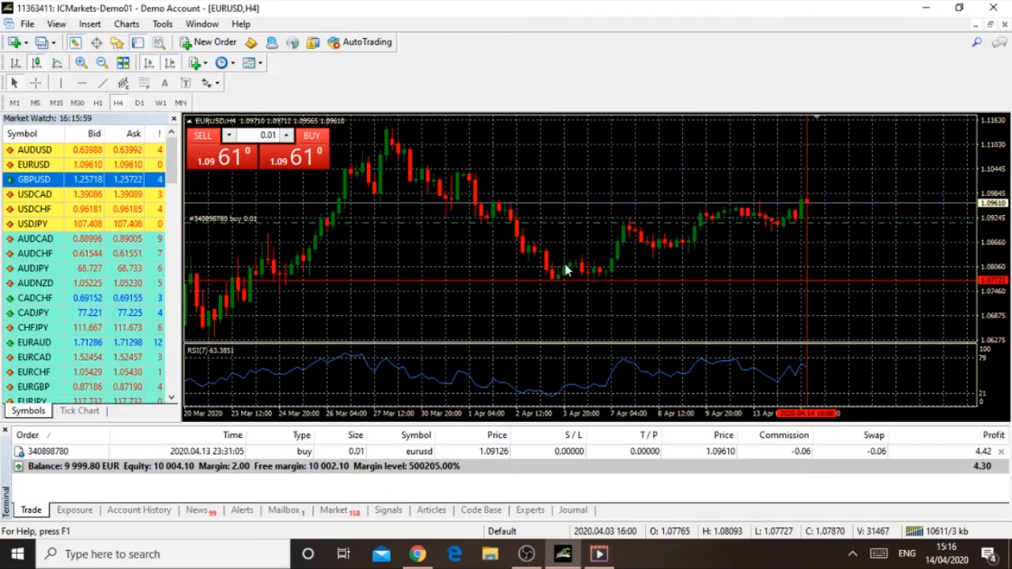
{"action": "left_click", "coordinate": [83, 83]}
{"action": "left_click", "coordinate": [625, 206]}
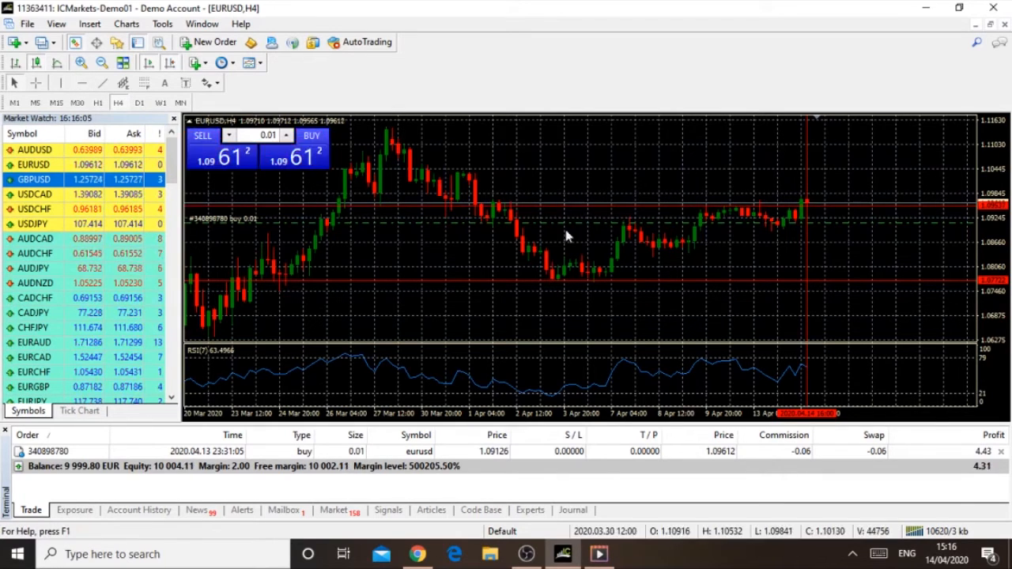
{"action": "left_click", "coordinate": [104, 84]}
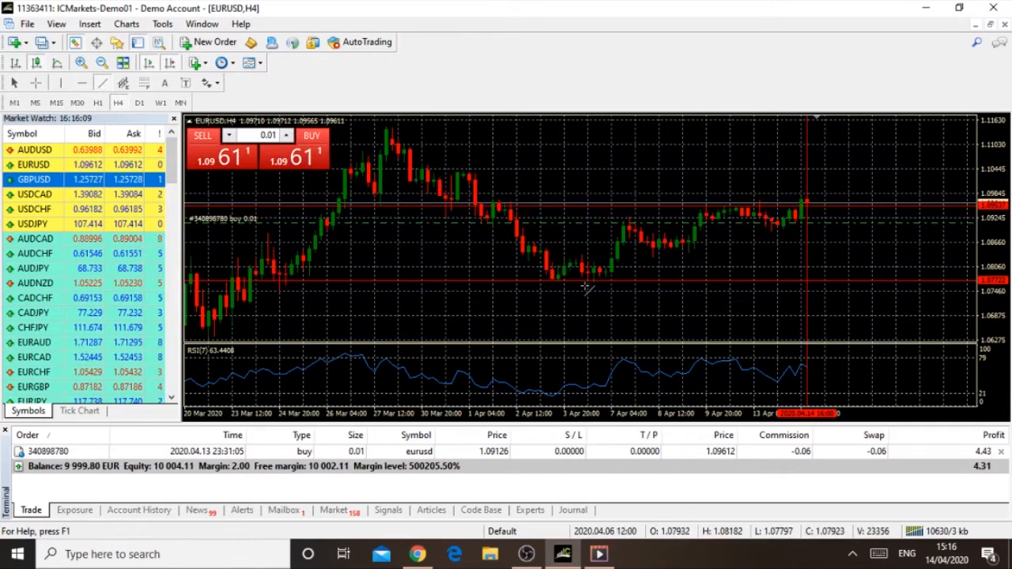
{"action": "left_click_drag", "start_coordinate": [570, 295], "coordinate": [675, 266]}
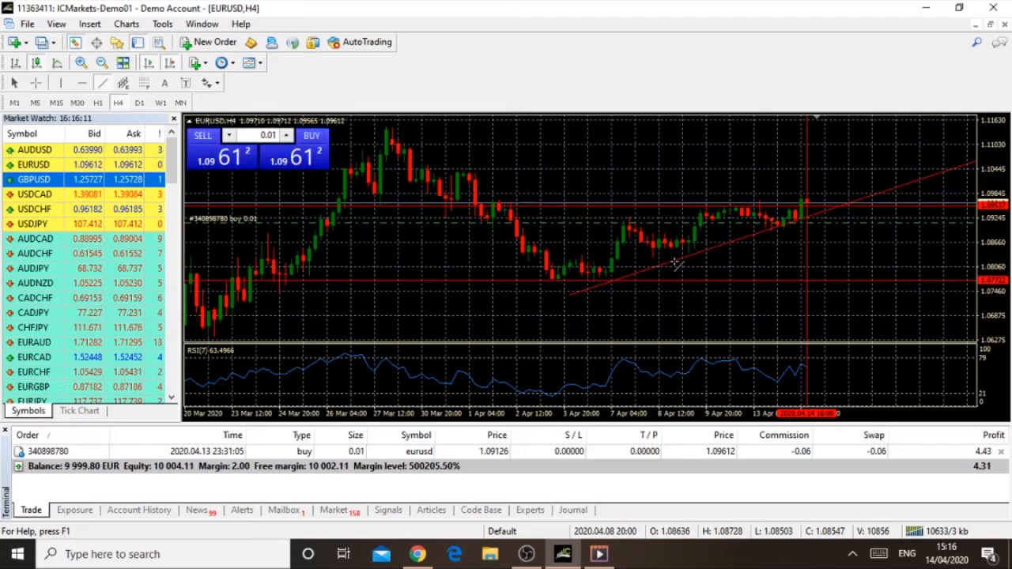
Step: Draw a Fibonacci retracement from the late-March high down to the early-April low level, and delete it
{"action": "left_click", "coordinate": [145, 87]}
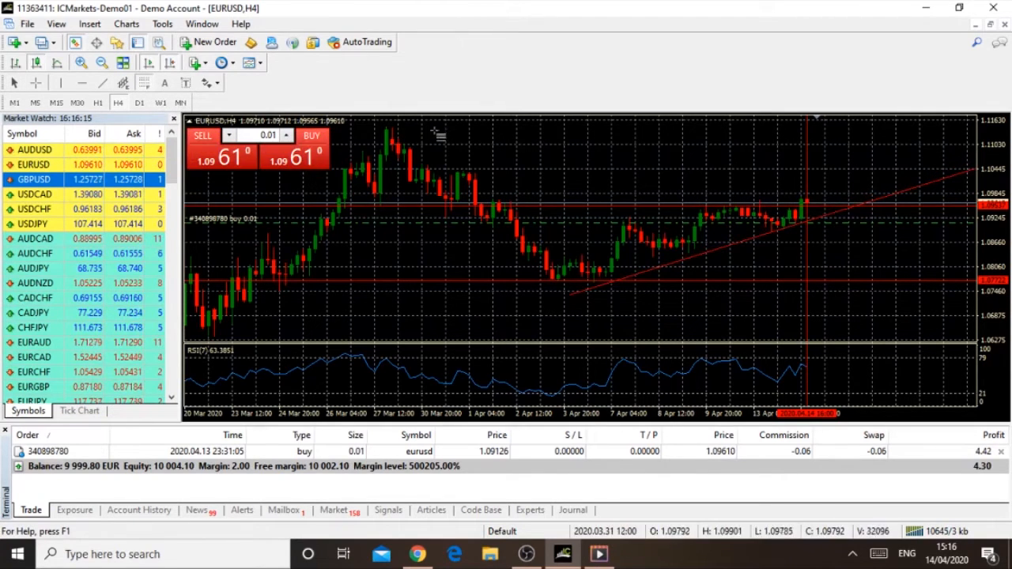
{"action": "left_click_drag", "start_coordinate": [393, 128], "coordinate": [690, 279]}
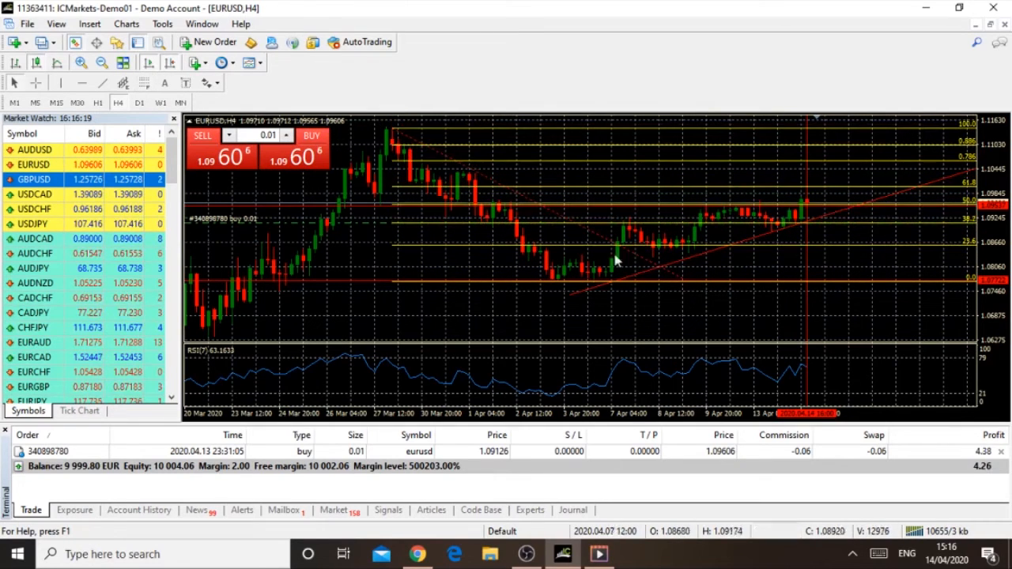
{"action": "right_click", "coordinate": [583, 230]}
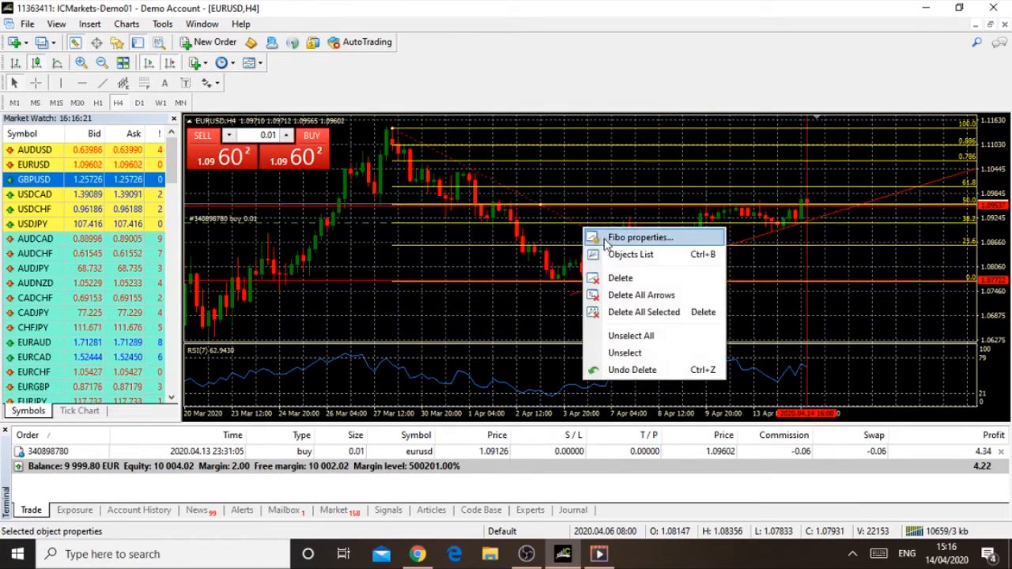
{"action": "left_click", "coordinate": [623, 278]}
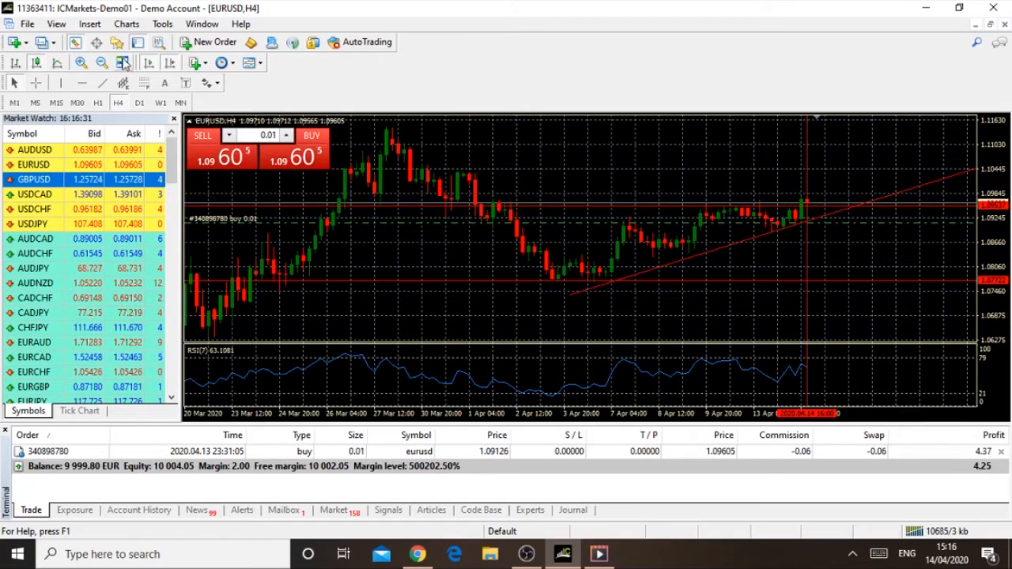
Step: Examine the indicator categories available for the chart, including Trend, Oscillators, Volumes, Bill Williams and Custom
{"action": "left_click", "coordinate": [89, 26]}
{"action": "mouse_move", "coordinate": [121, 50]}
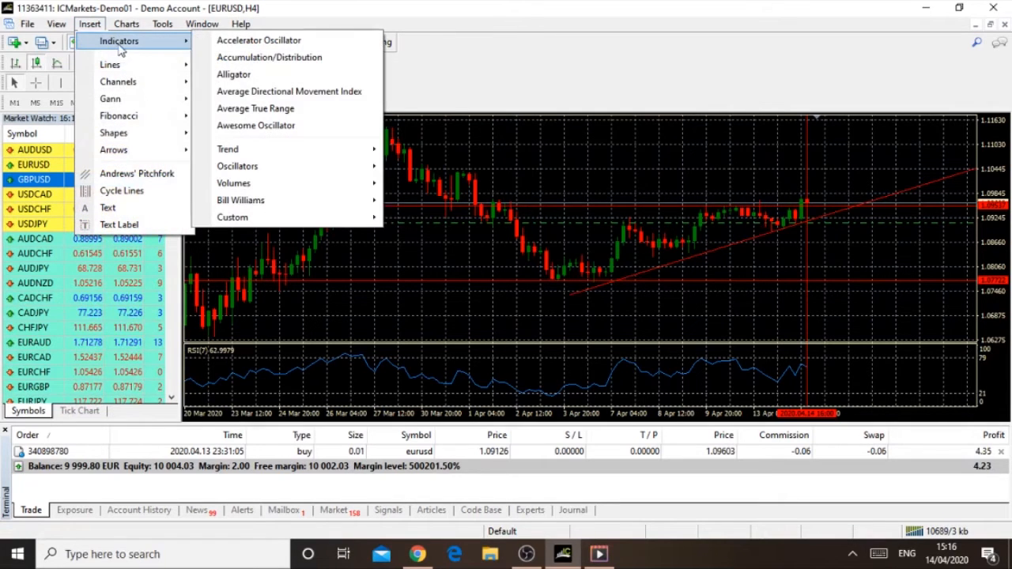
{"action": "mouse_move", "coordinate": [293, 165]}
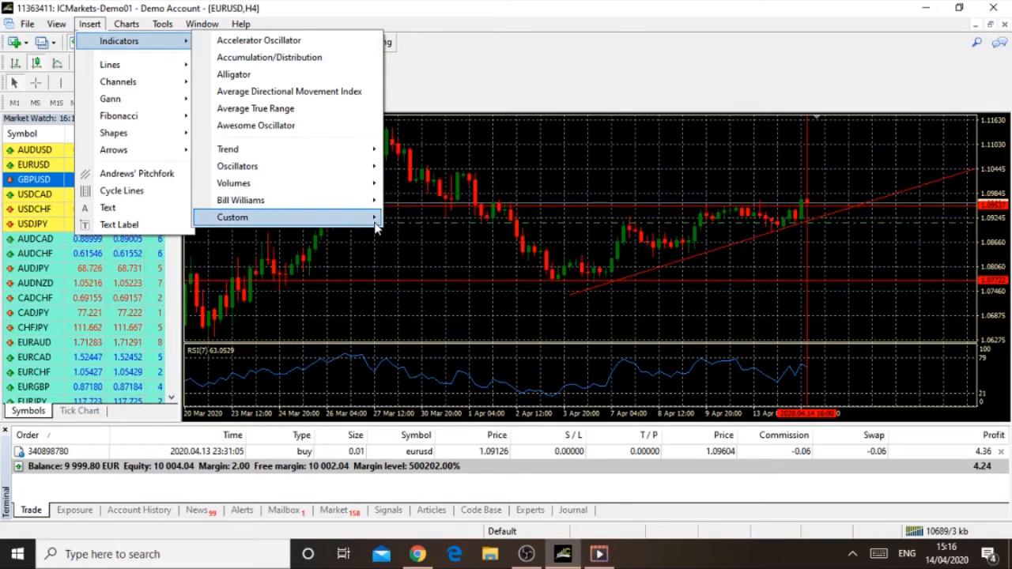
{"action": "mouse_move", "coordinate": [376, 227]}
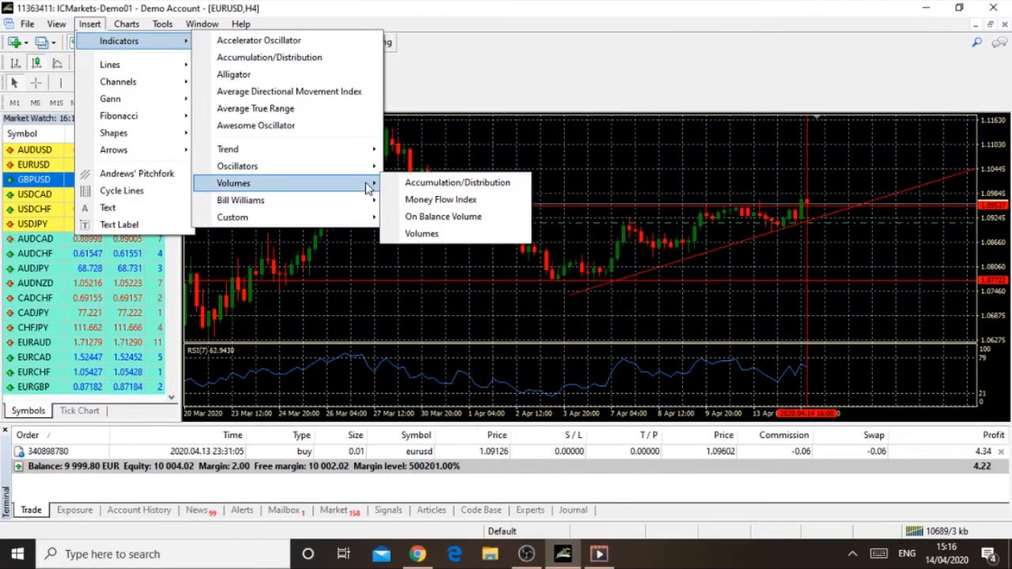
{"action": "mouse_move", "coordinate": [370, 153]}
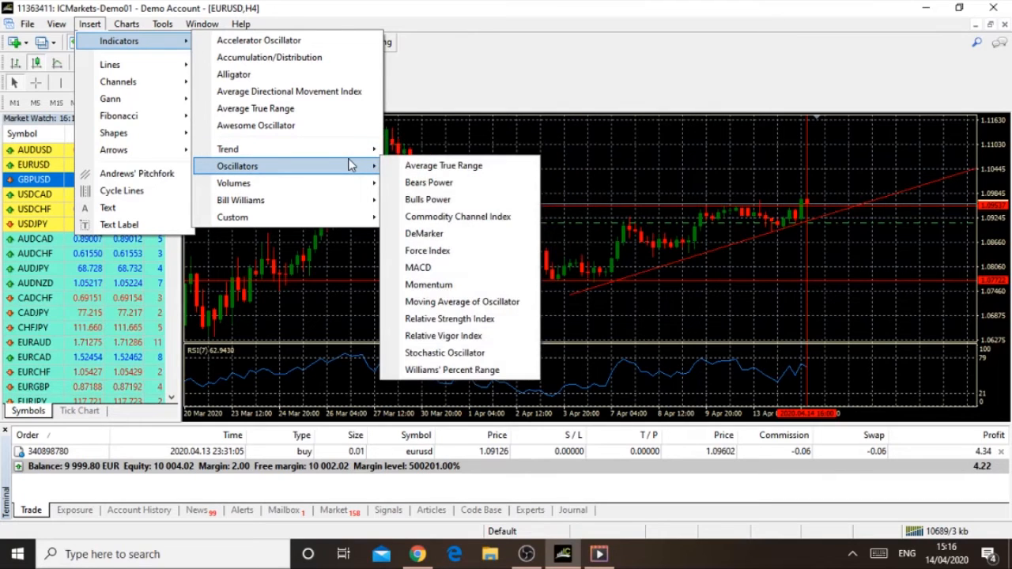
{"action": "left_click", "coordinate": [373, 259]}
{"action": "scroll", "coordinate": [372, 259], "scroll_direction": "up", "scroll_amount": 4}
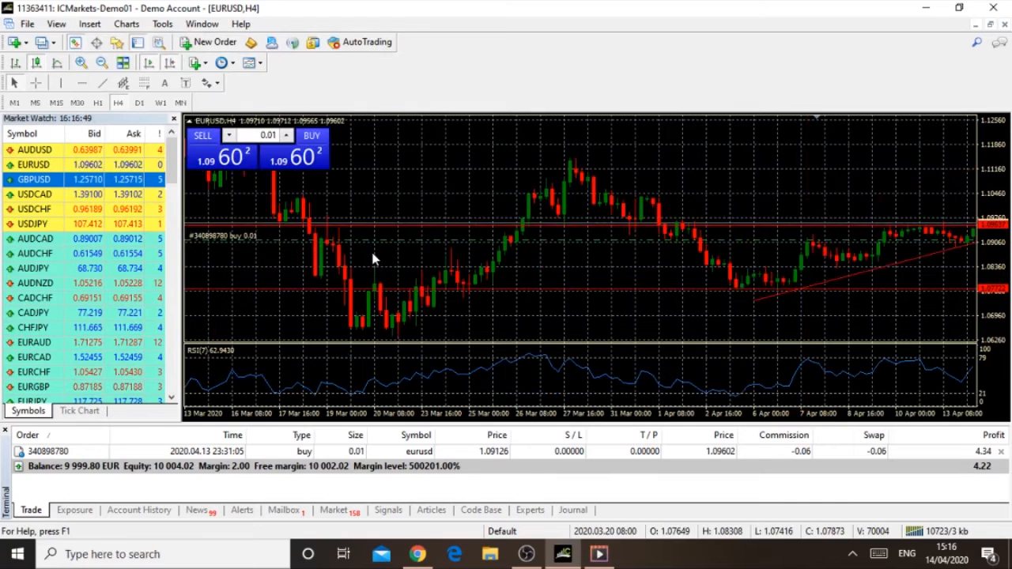
{"action": "scroll", "coordinate": [376, 259], "scroll_direction": "down", "scroll_amount": 5}
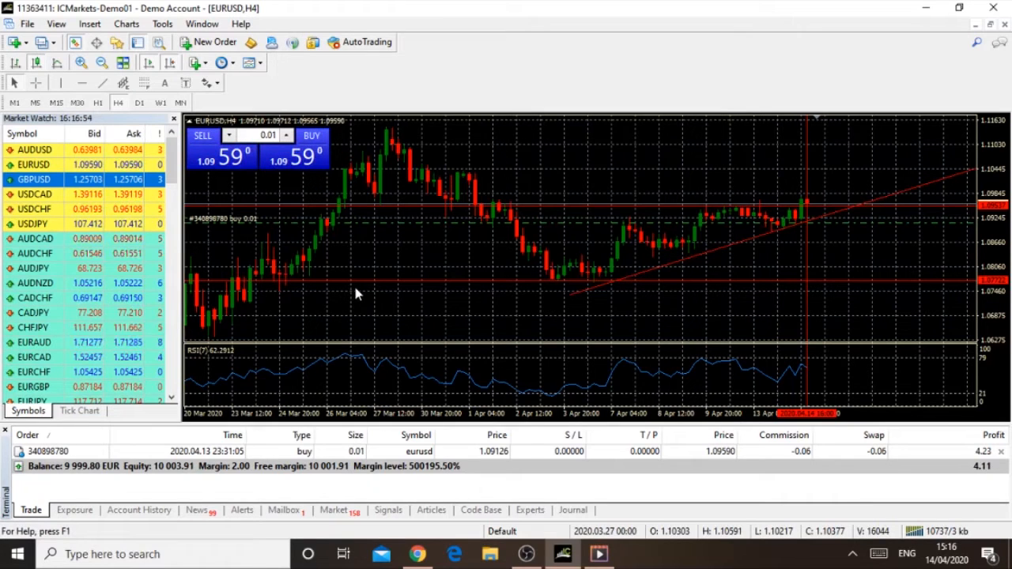
Step: Display the EURUSD chart in the M15, M30, H1, H4 and daily timeframes, and return it to H4
{"action": "left_click", "coordinate": [57, 105]}
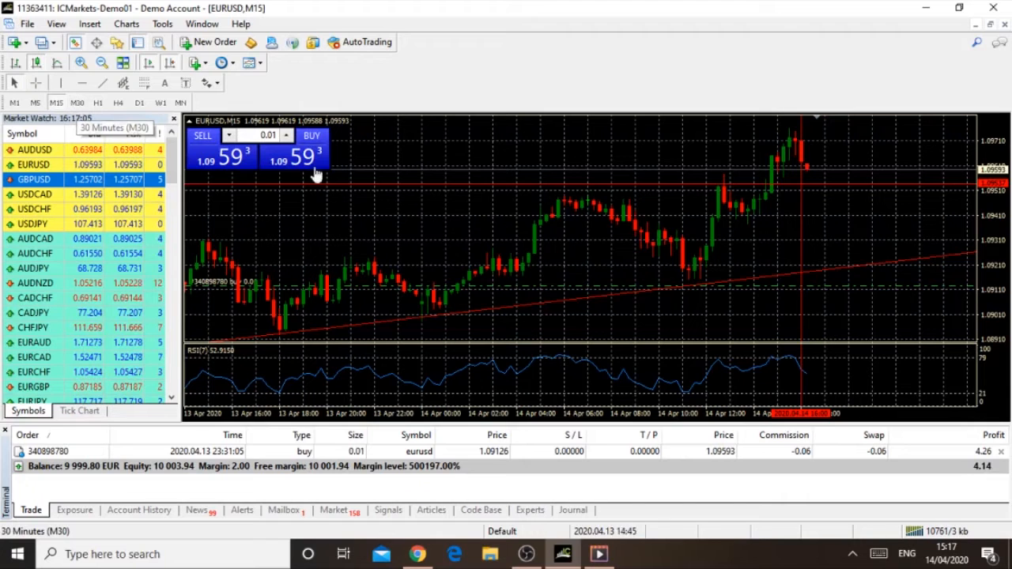
{"action": "mouse_move", "coordinate": [727, 420]}
{"action": "left_mouse_down"}
{"action": "mouse_move", "coordinate": [688, 414]}
{"action": "mouse_move", "coordinate": [735, 416]}
{"action": "left_mouse_up"}
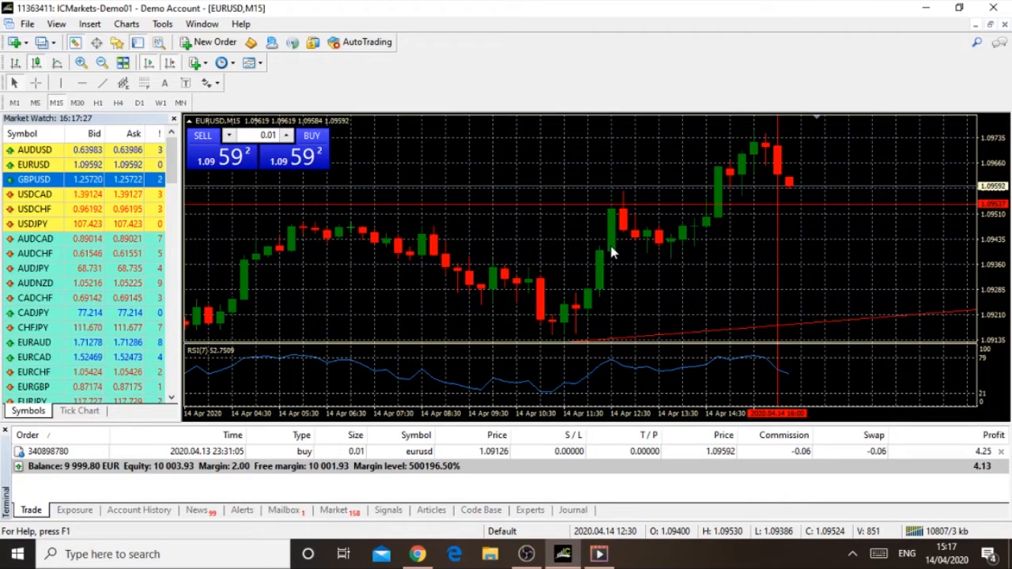
{"action": "left_click", "coordinate": [77, 104]}
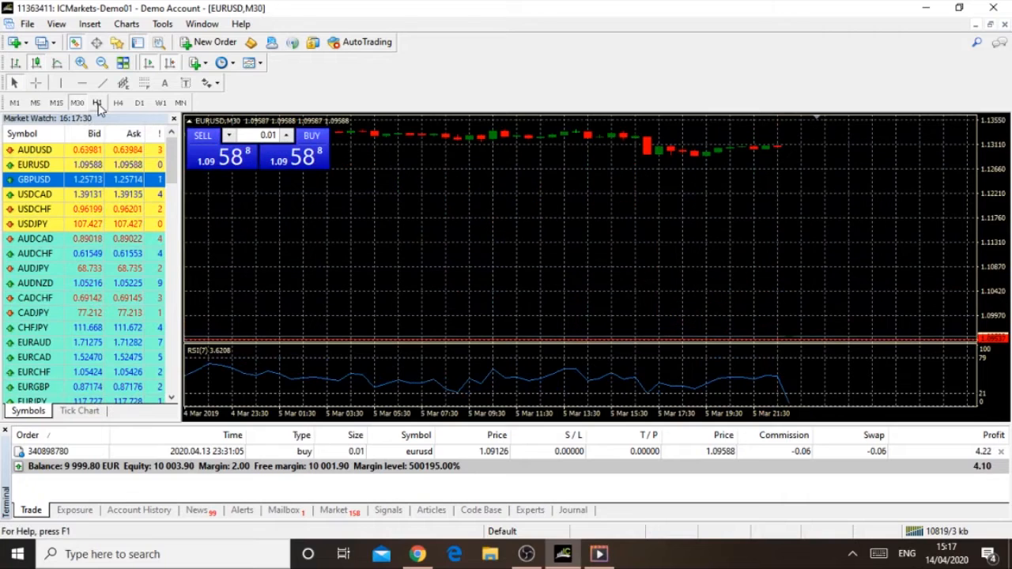
{"action": "left_click", "coordinate": [98, 104]}
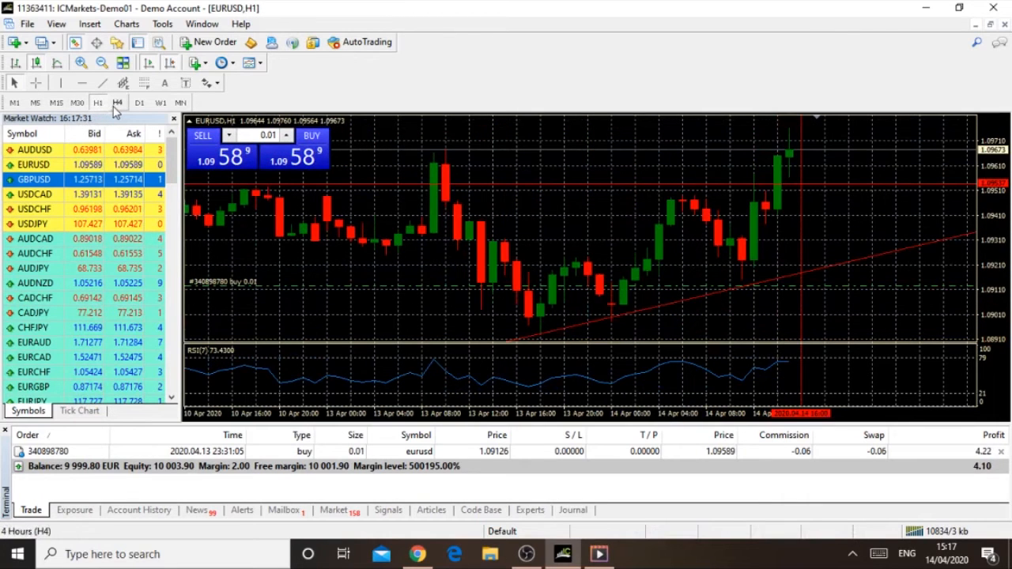
{"action": "left_click", "coordinate": [117, 104]}
{"action": "left_click", "coordinate": [98, 104]}
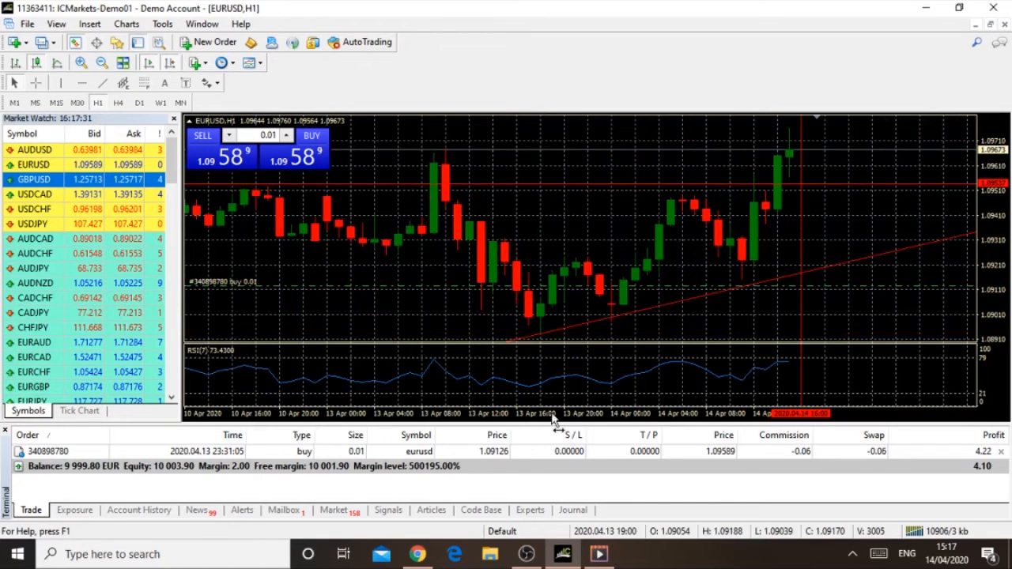
{"action": "left_click_drag", "start_coordinate": [550, 418], "coordinate": [542, 416]}
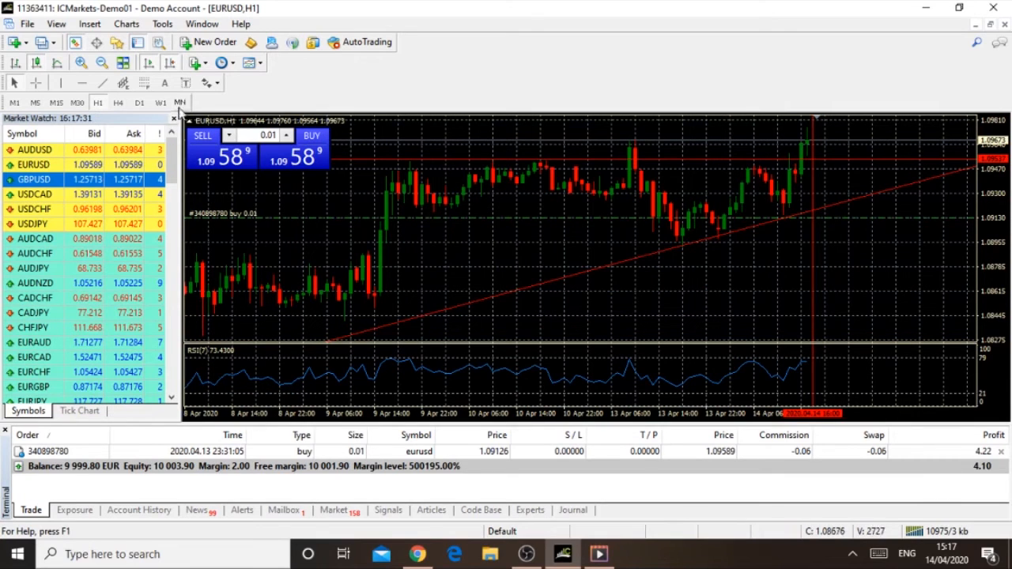
{"action": "left_click", "coordinate": [118, 103]}
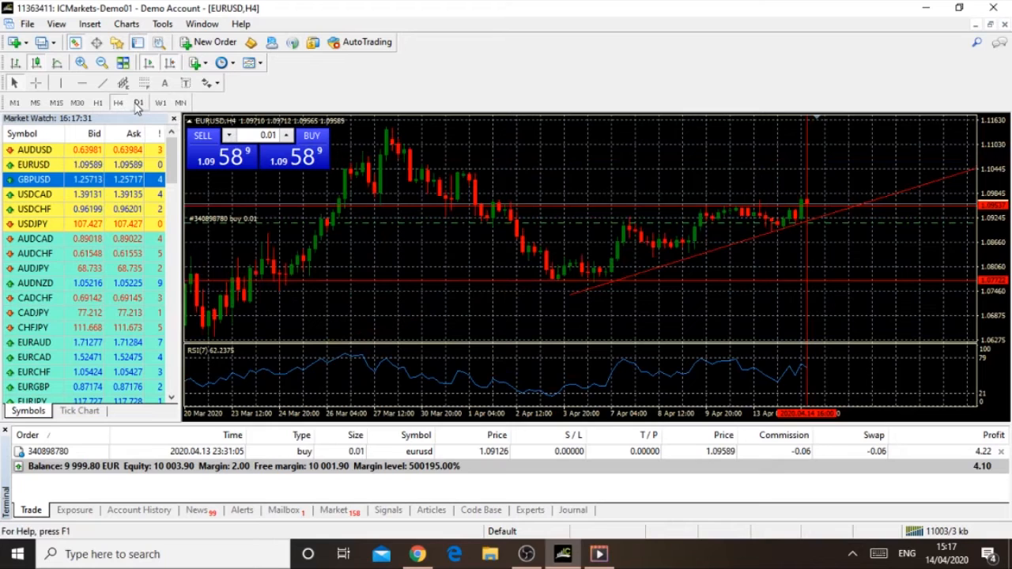
{"action": "left_click", "coordinate": [139, 103]}
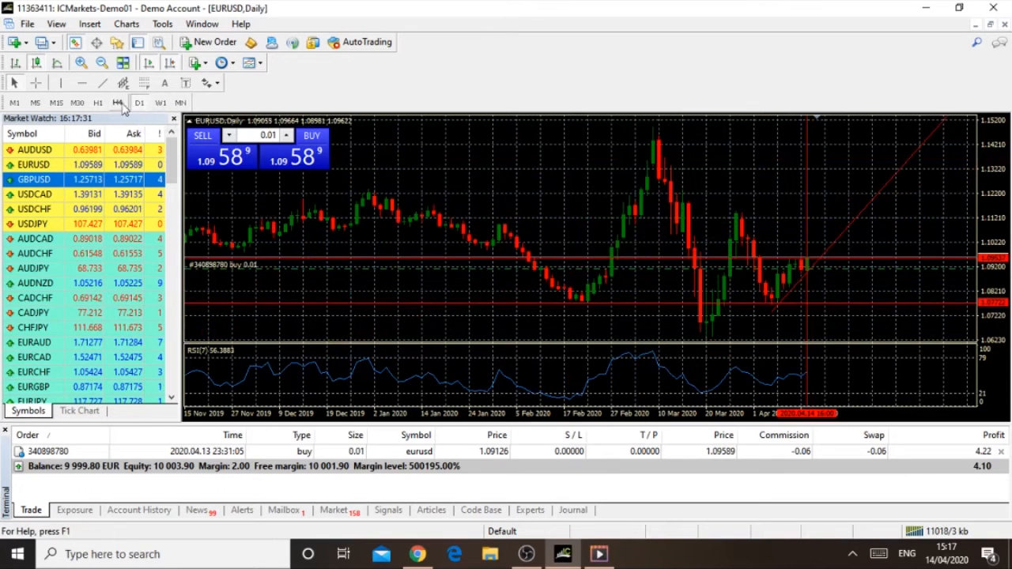
{"action": "left_click", "coordinate": [117, 104]}
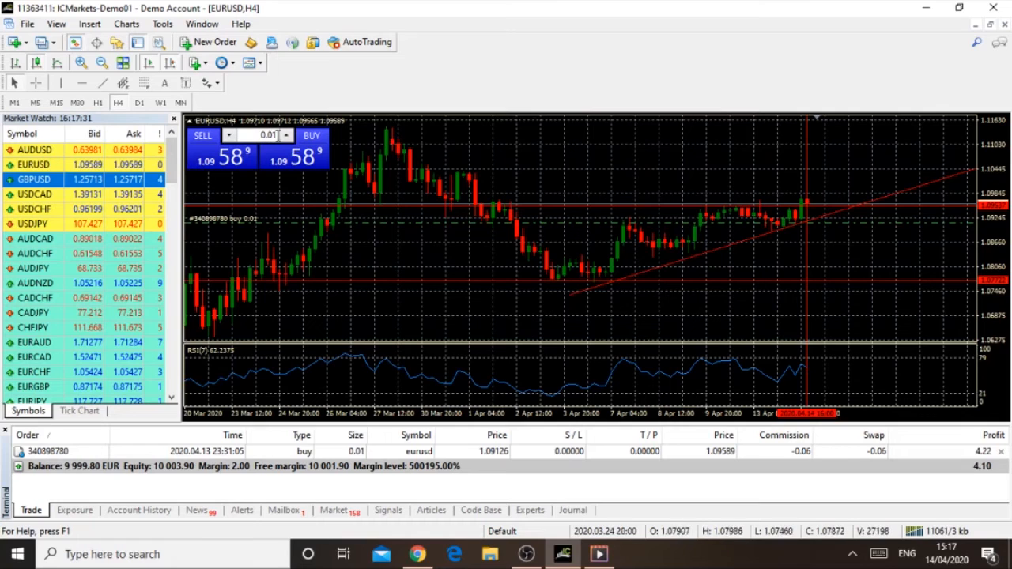
Step: Buy 0.01 lots of EURUSD at the market price with one-click trading
{"action": "double_click", "coordinate": [270, 136]}
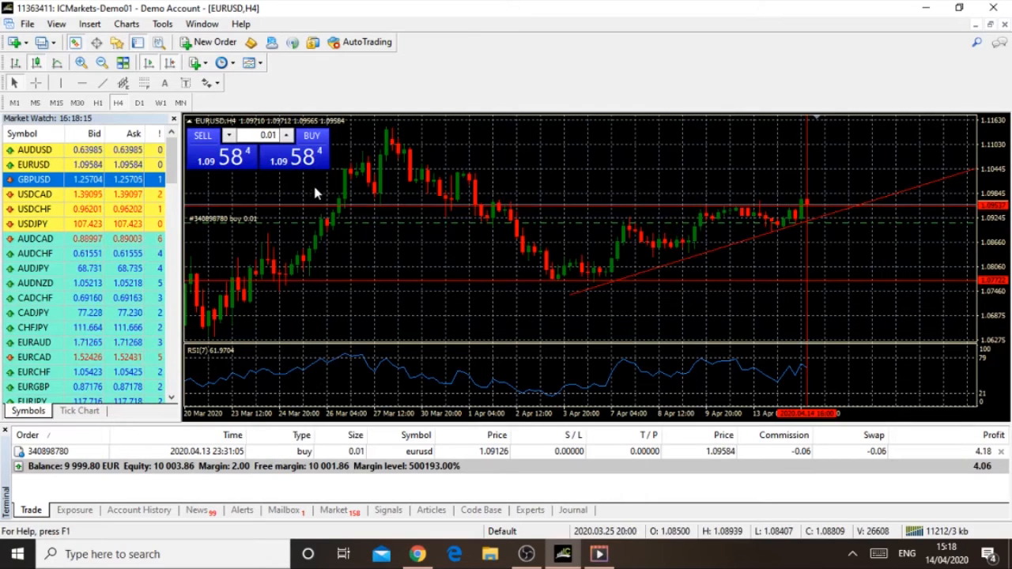
{"action": "left_click", "coordinate": [314, 139]}
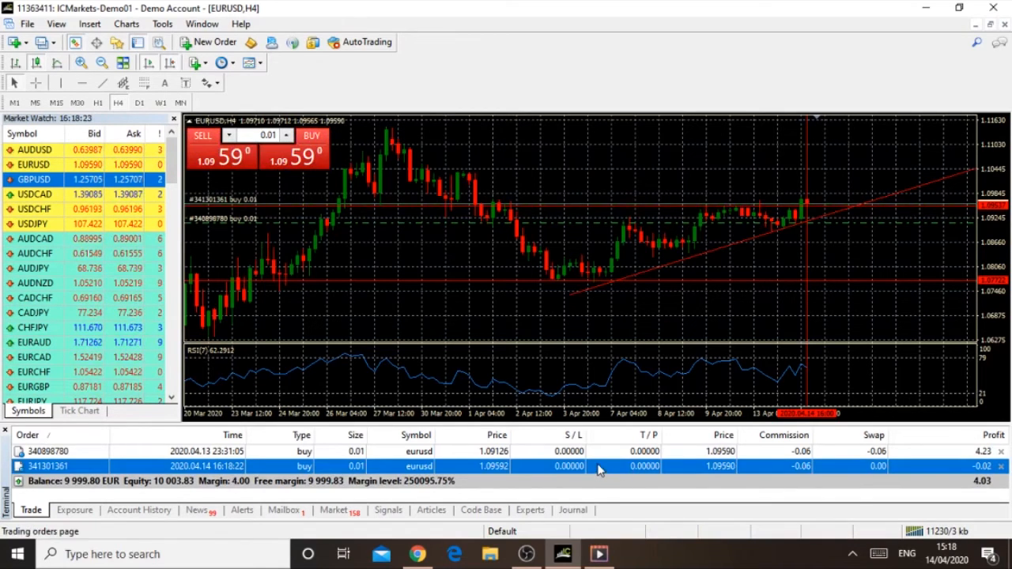
Step: Try a stop loss and a take profit of 0.00004 on the newest EURUSD buy position, and discard the modification
{"action": "double_click", "coordinate": [599, 467]}
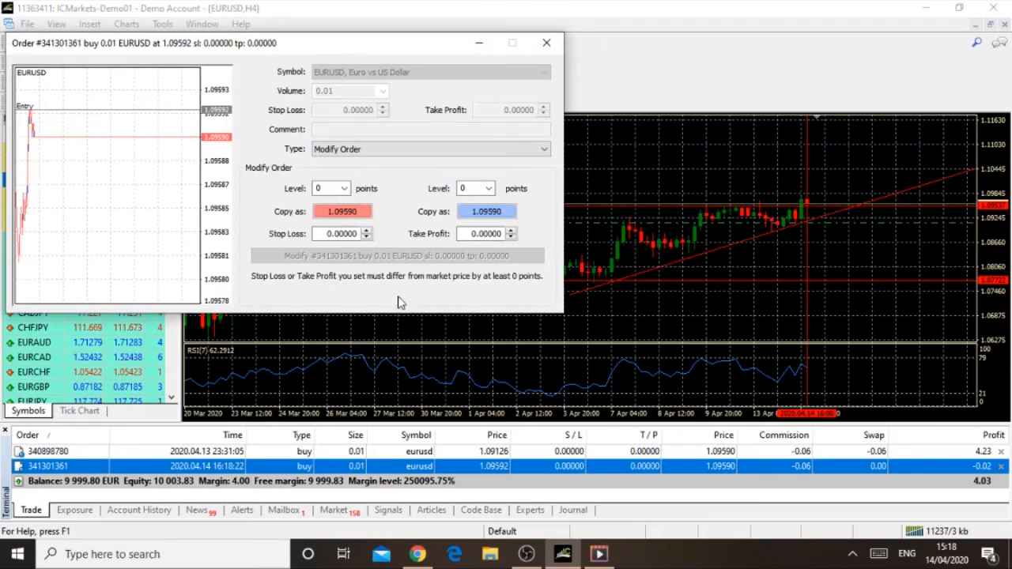
{"action": "left_click", "coordinate": [351, 233]}
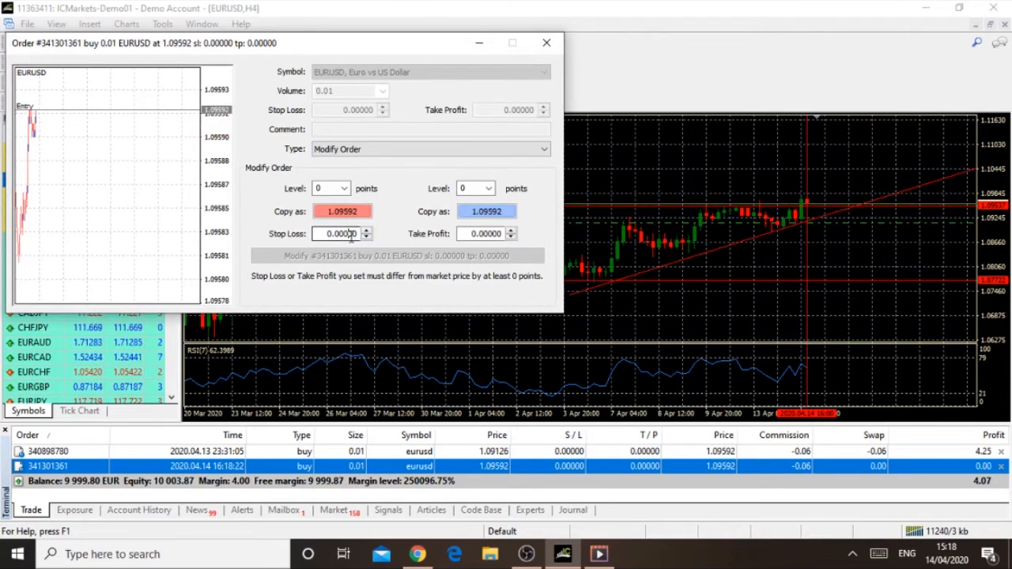
{"action": "left_click", "coordinate": [366, 231]}
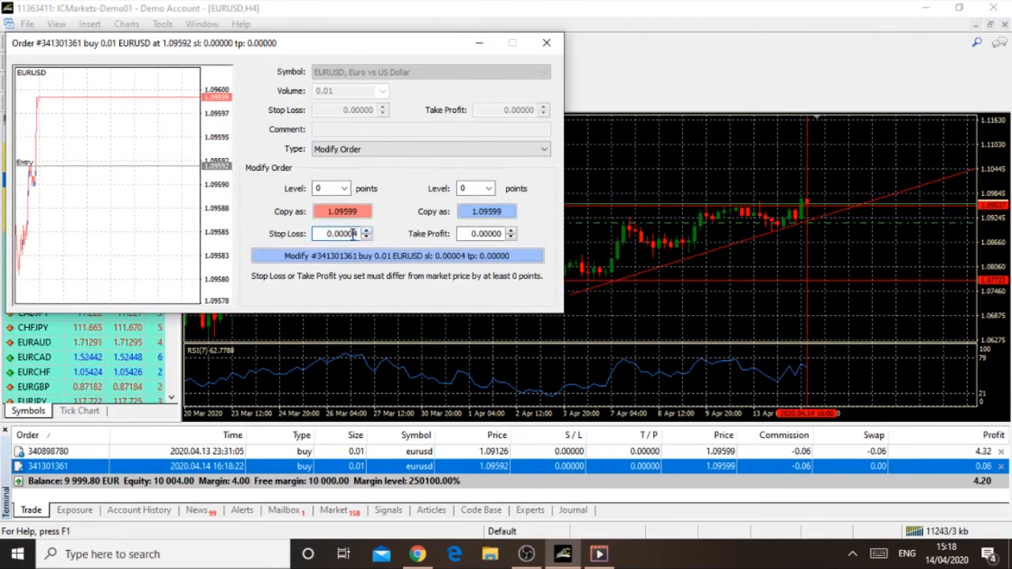
{"action": "left_click", "coordinate": [486, 233]}
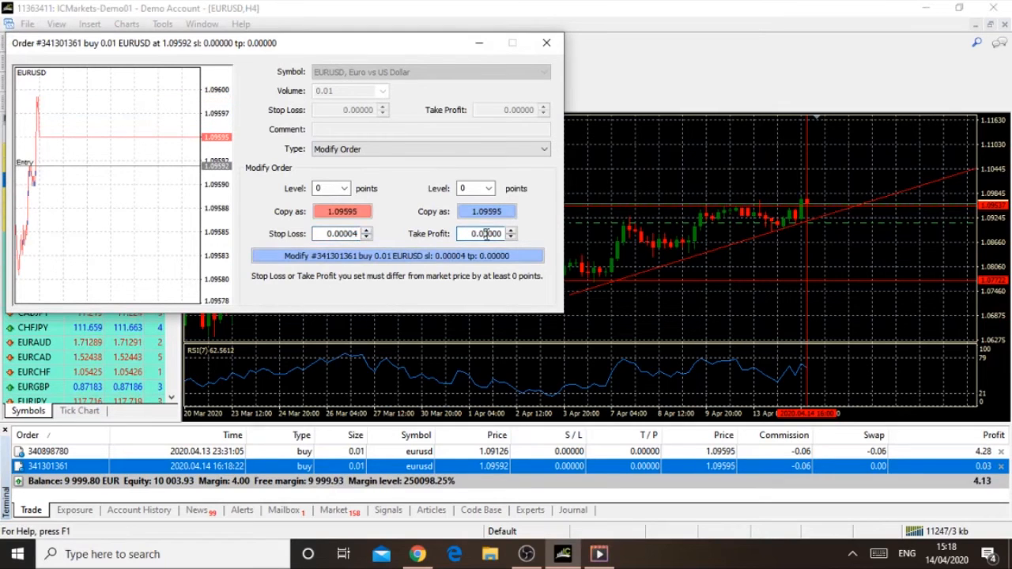
{"action": "left_click", "coordinate": [511, 230]}
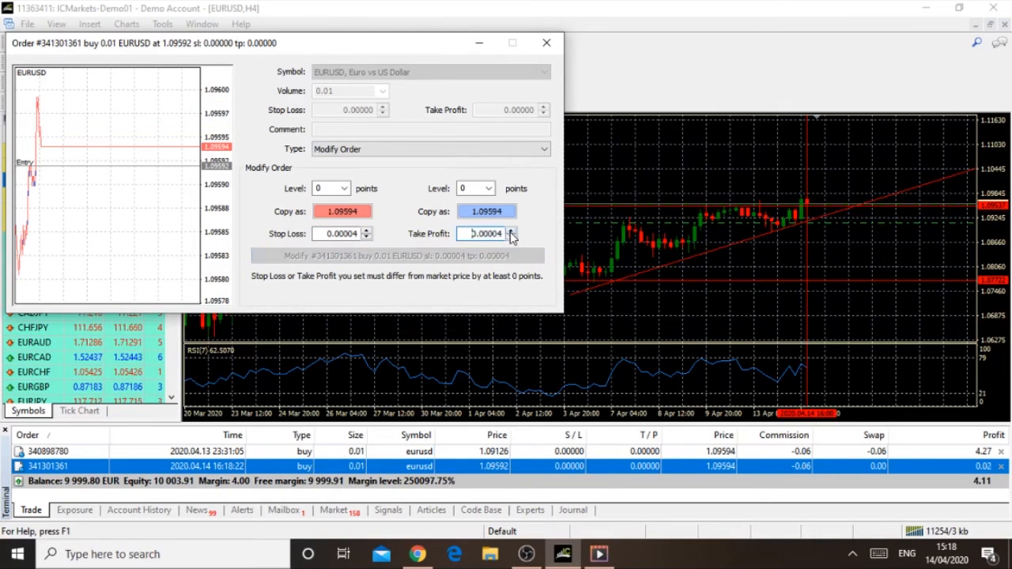
{"action": "left_click", "coordinate": [474, 235]}
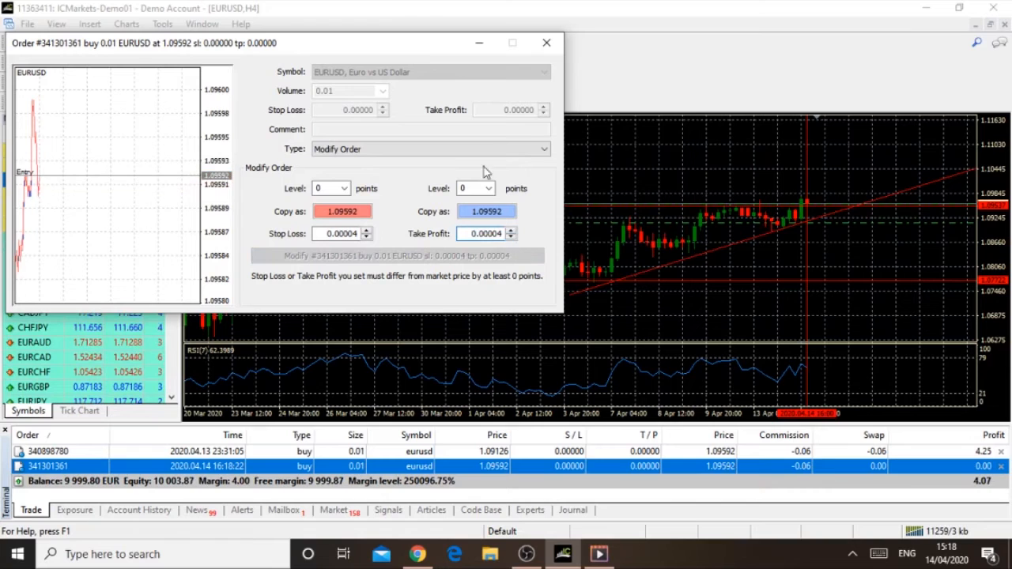
{"action": "left_click", "coordinate": [547, 44]}
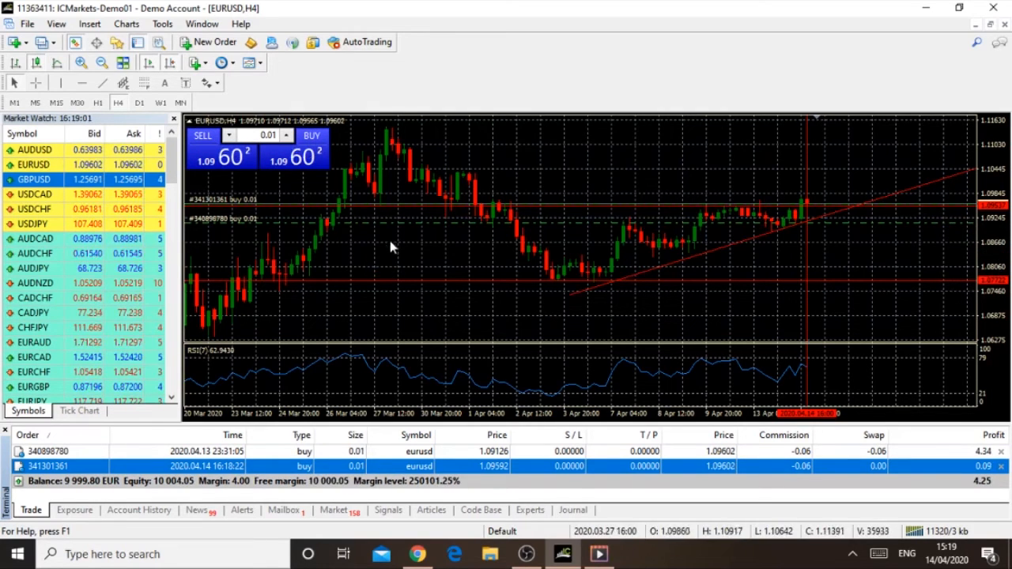
Step: Start a new 0.01-lot EURUSD order as a pending order of type Buy Limit
{"action": "left_click", "coordinate": [208, 44]}
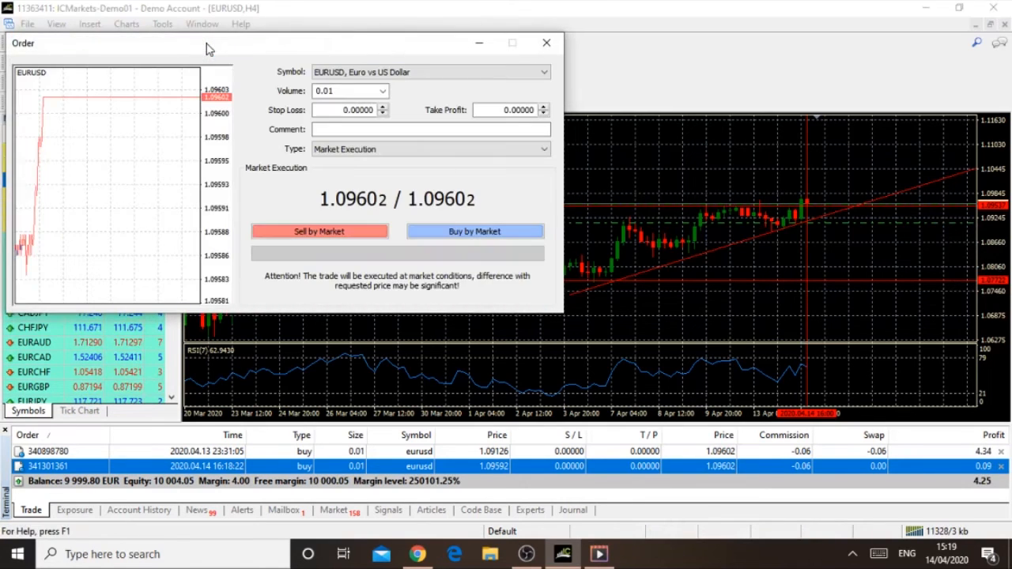
{"action": "left_click", "coordinate": [542, 151]}
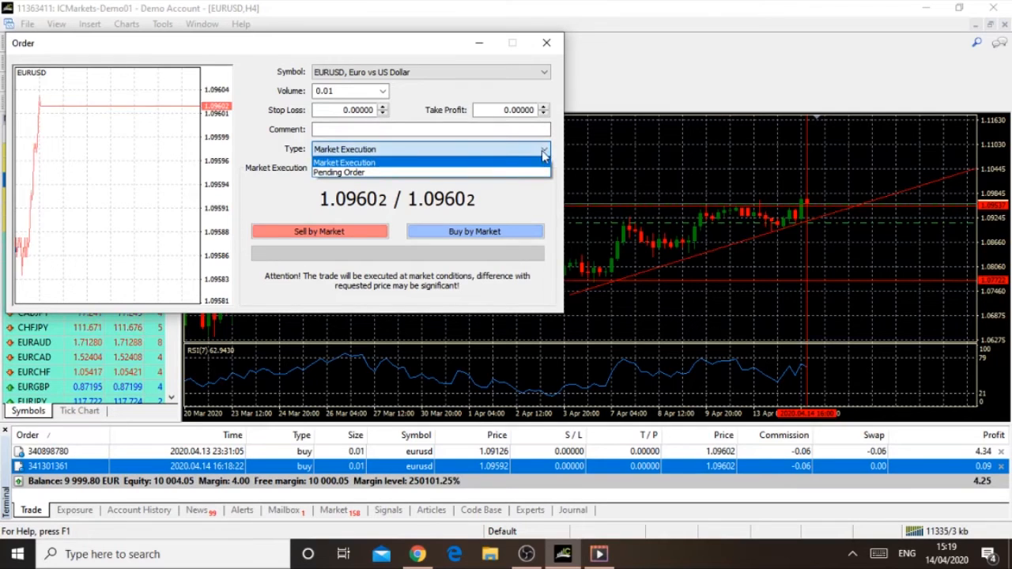
{"action": "left_click", "coordinate": [486, 173]}
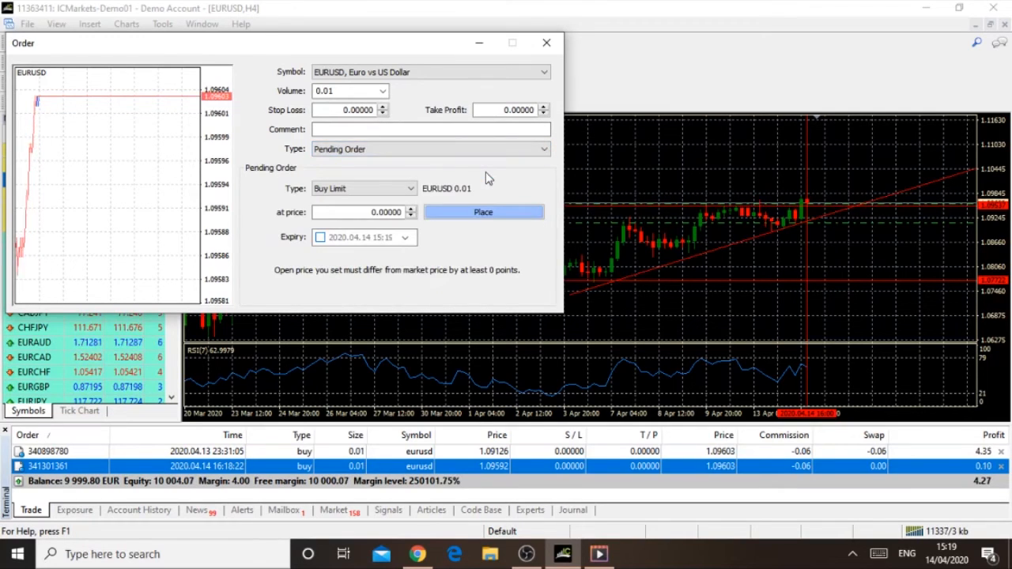
{"action": "left_click", "coordinate": [411, 189]}
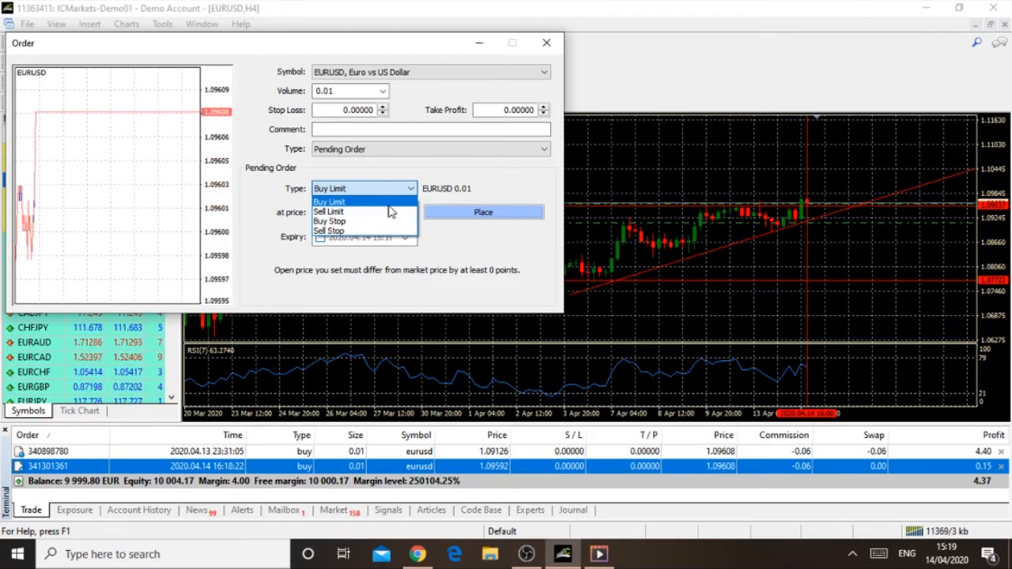
{"action": "left_click", "coordinate": [388, 206]}
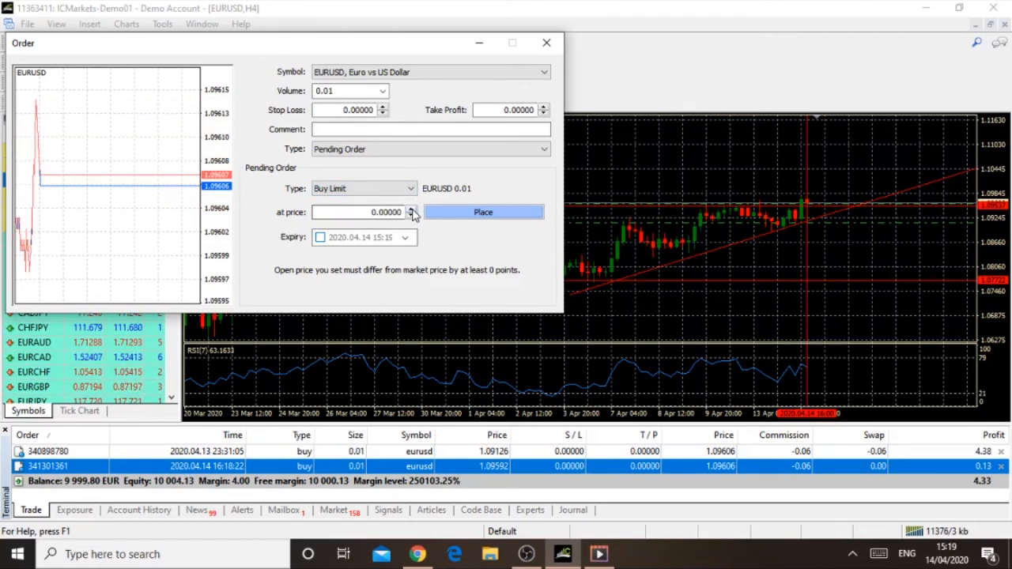
Step: Set the Buy Limit price to 1.05500 and enable its expiry date, and close the order without placing it
{"action": "left_click", "coordinate": [390, 211]}
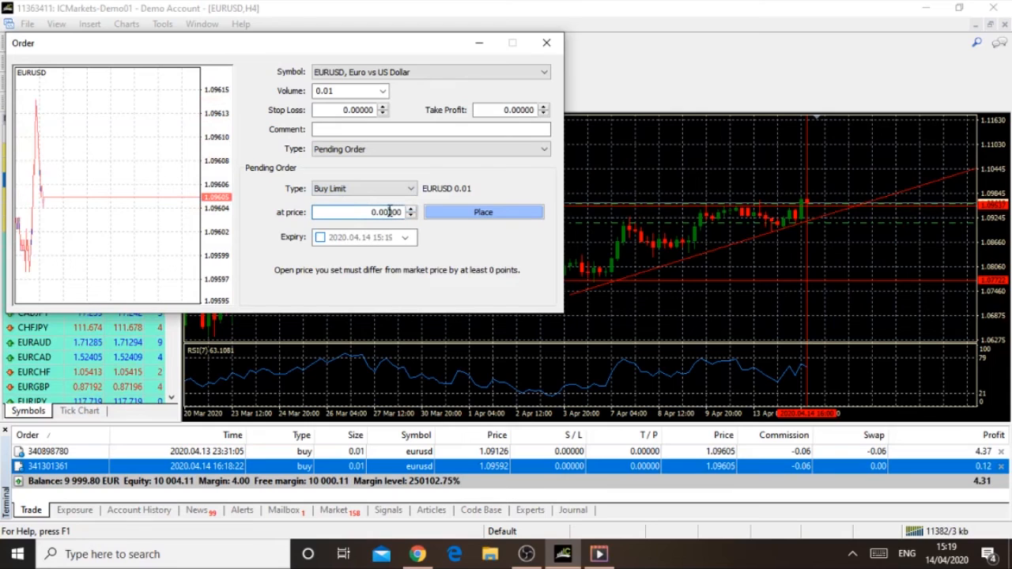
{"action": "double_click", "coordinate": [390, 210]}
{"action": "type", "text": "1"}
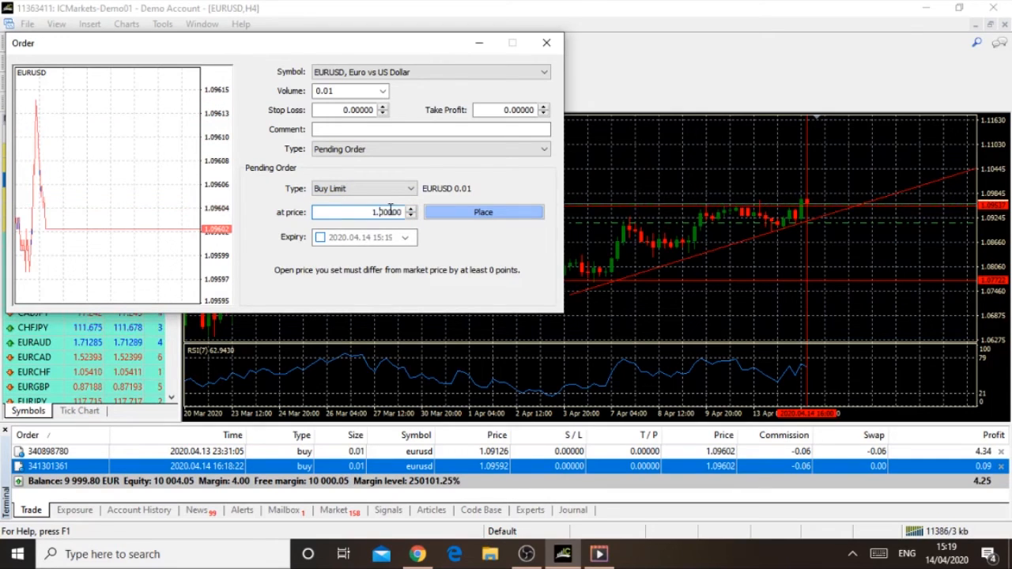
{"action": "type", "text": ".055"}
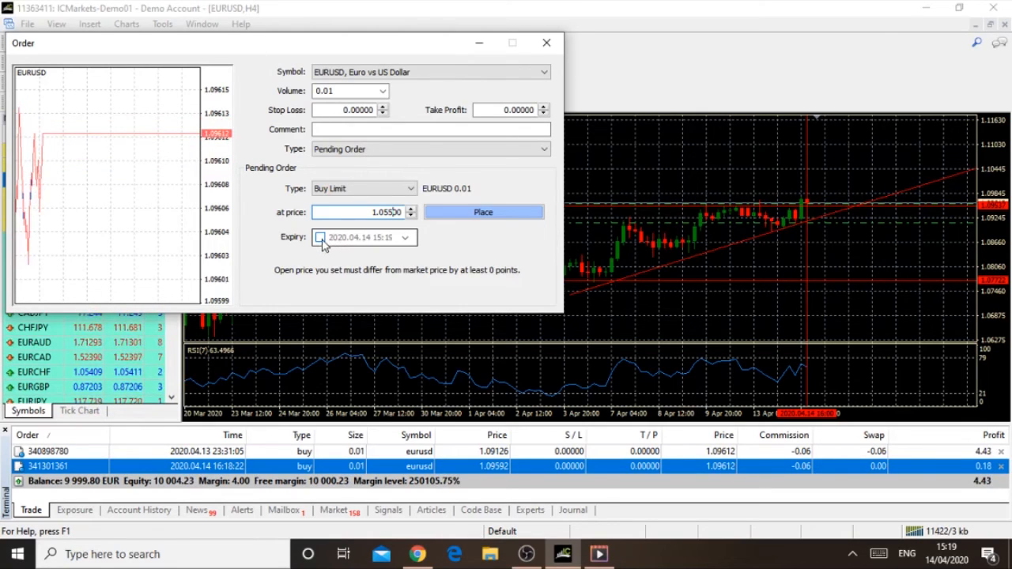
{"action": "left_click", "coordinate": [320, 238]}
{"action": "left_click", "coordinate": [405, 237]}
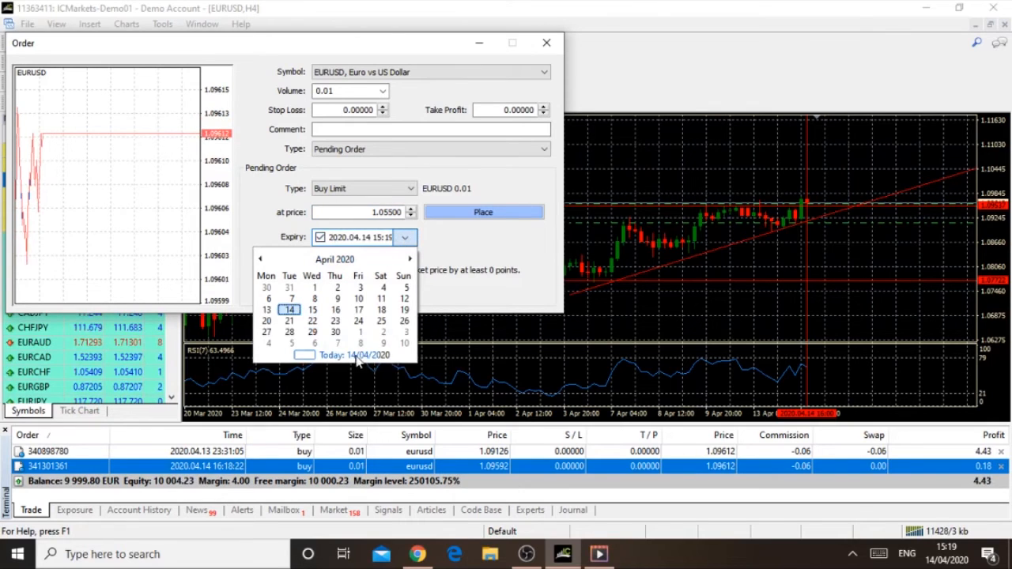
{"action": "left_click", "coordinate": [405, 238]}
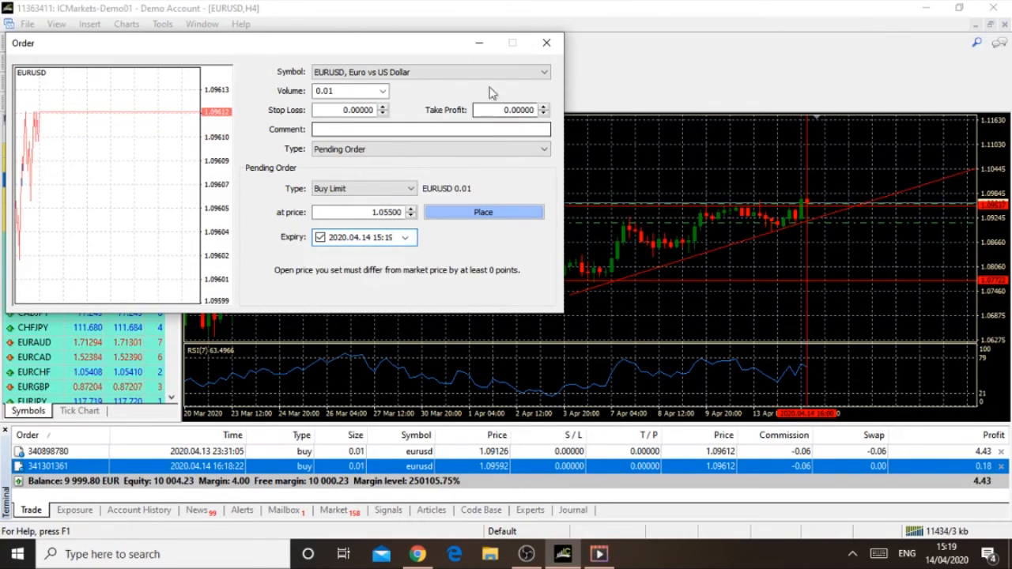
{"action": "left_click", "coordinate": [546, 42]}
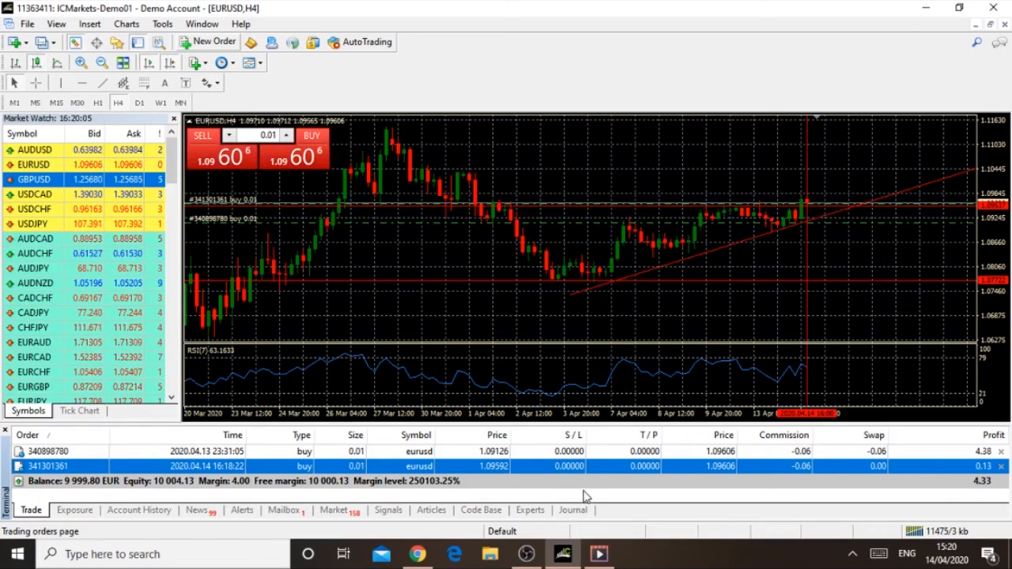
Step: Switch to Chrome, open the TradingPHP website's Home page and dismiss the downloads bar
{"action": "left_click", "coordinate": [419, 556]}
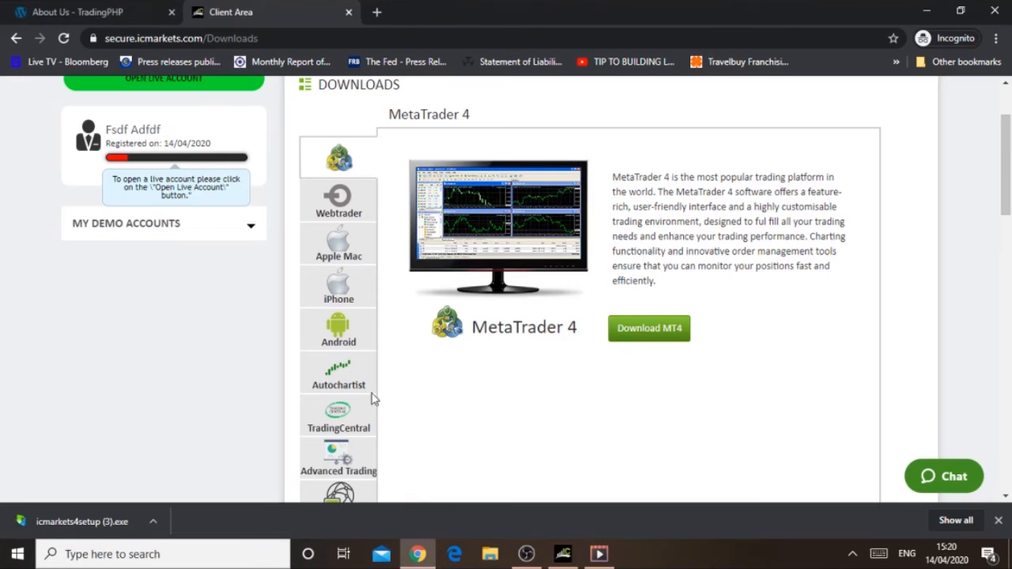
{"action": "left_click", "coordinate": [101, 16]}
{"action": "left_click_drag", "start_coordinate": [1007, 400], "coordinate": [1007, 118]}
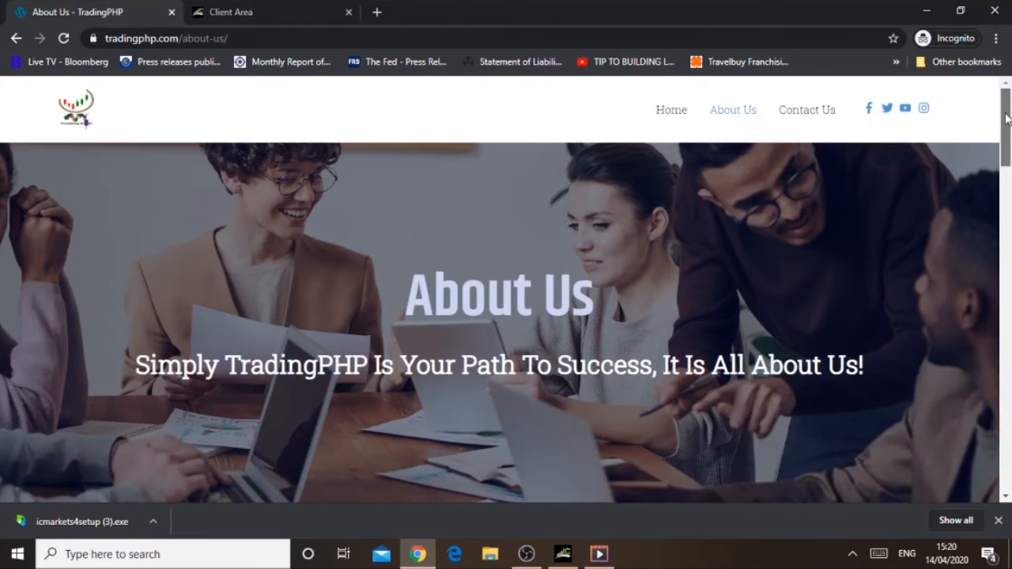
{"action": "left_click", "coordinate": [681, 119]}
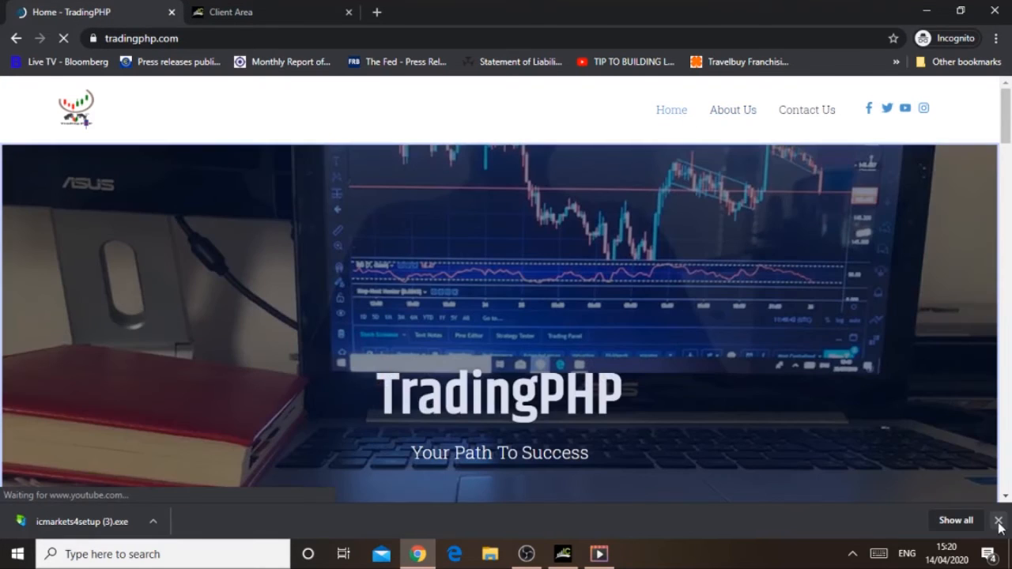
{"action": "left_click", "coordinate": [998, 521]}
{"action": "scroll", "coordinate": [1009, 162], "scroll_direction": "down", "scroll_amount": 2}
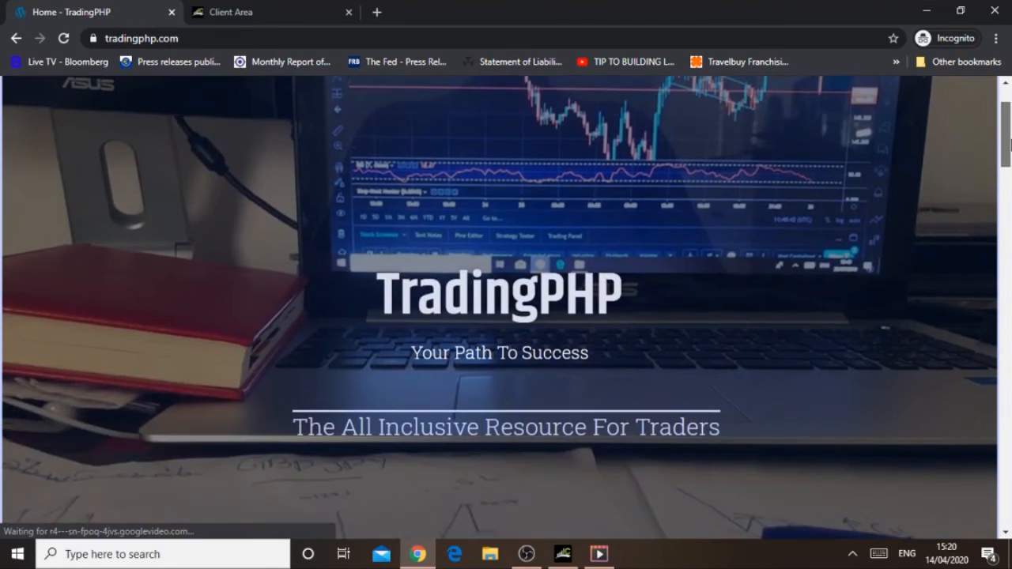
{"action": "scroll", "coordinate": [1010, 141], "scroll_direction": "up", "scroll_amount": 1}
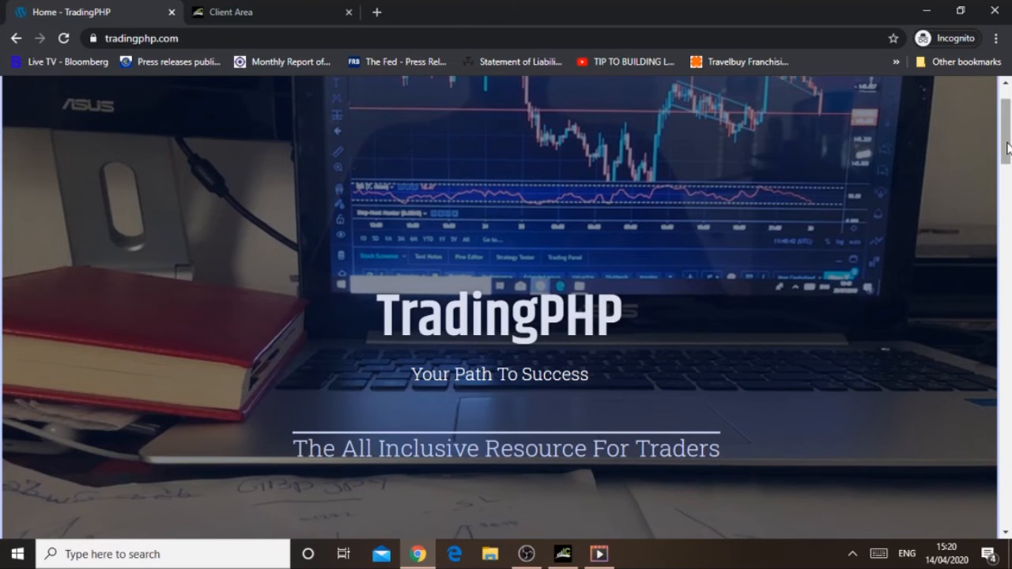
{"action": "left_click_drag", "start_coordinate": [1007, 148], "coordinate": [1006, 118]}
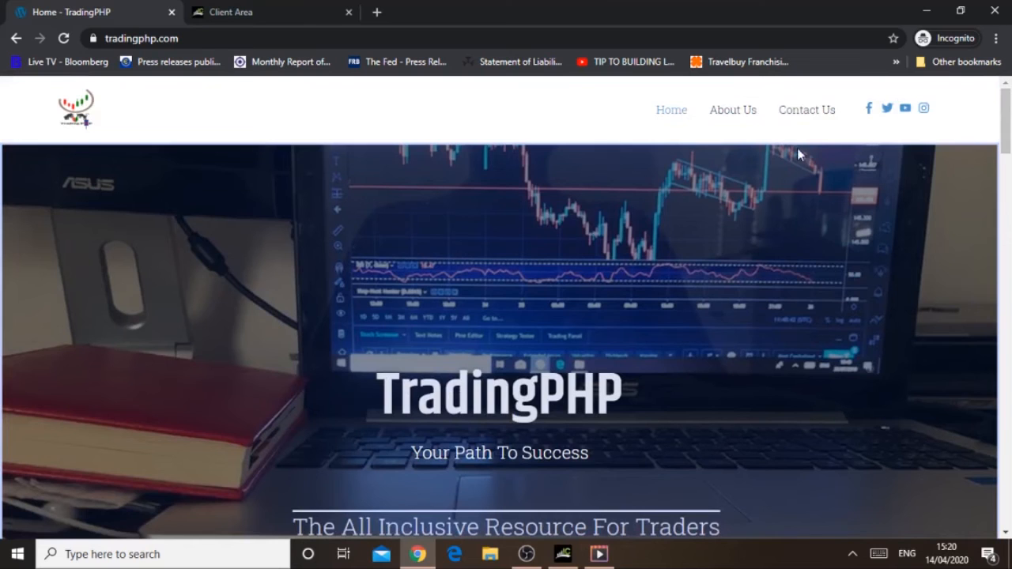
Step: Read the About Us section of the TradingPHP website and go back to its Home page
{"action": "left_click", "coordinate": [734, 111]}
{"action": "left_click", "coordinate": [734, 111]}
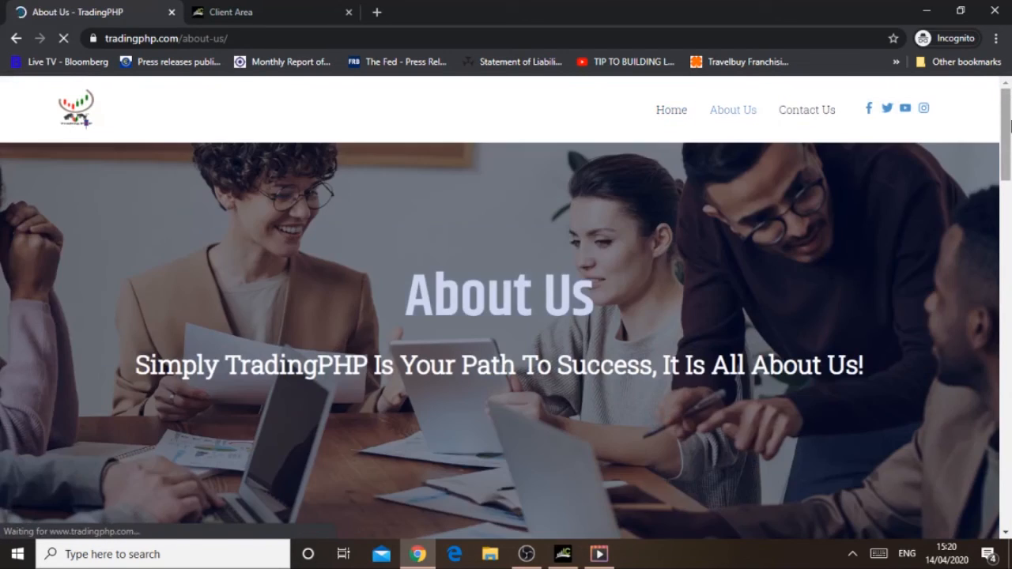
{"action": "left_click_drag", "start_coordinate": [1010, 127], "coordinate": [1009, 210]}
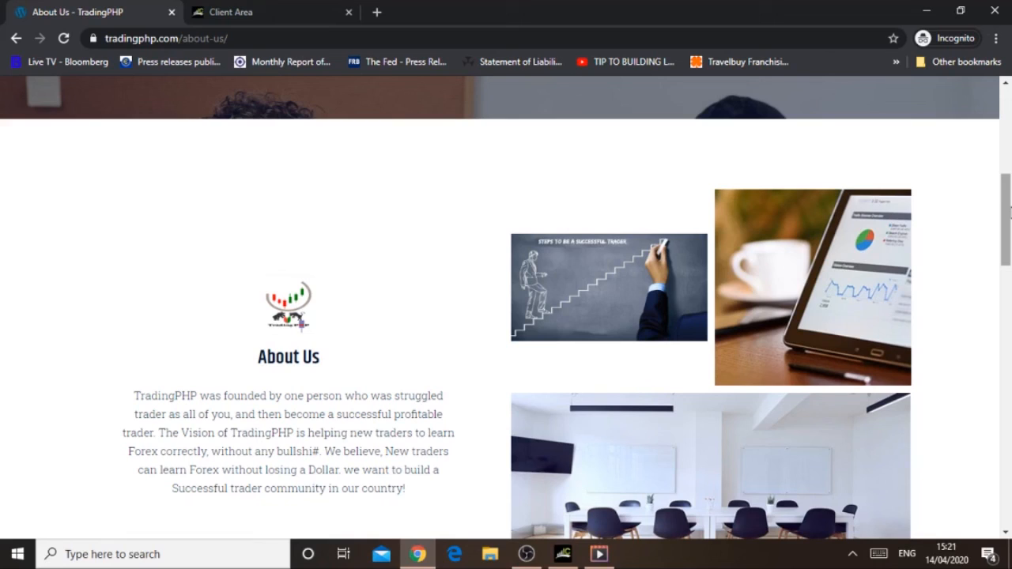
{"action": "left_click_drag", "start_coordinate": [1010, 210], "coordinate": [1010, 210]}
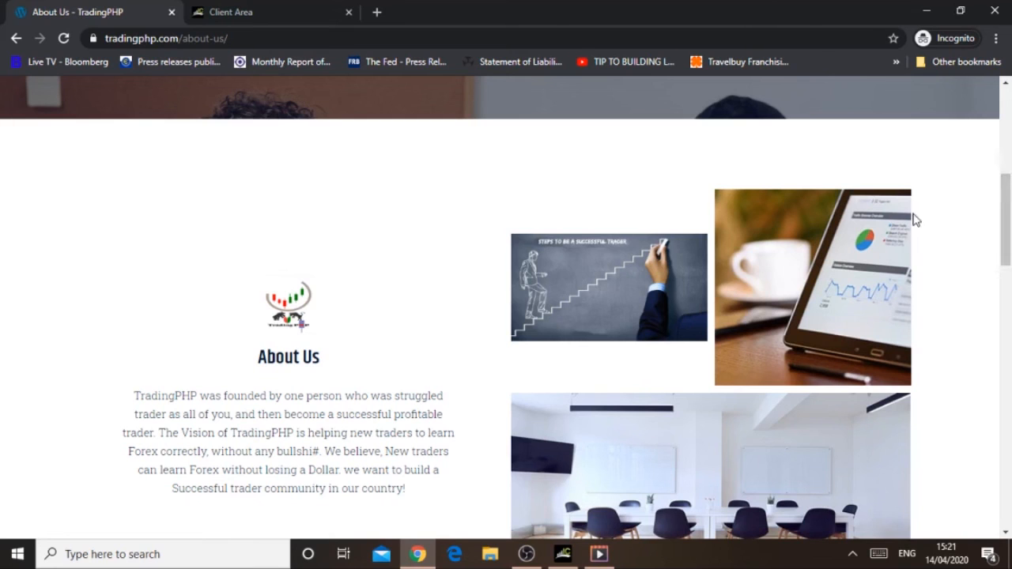
{"action": "left_click_drag", "start_coordinate": [1005, 211], "coordinate": [1003, 104]}
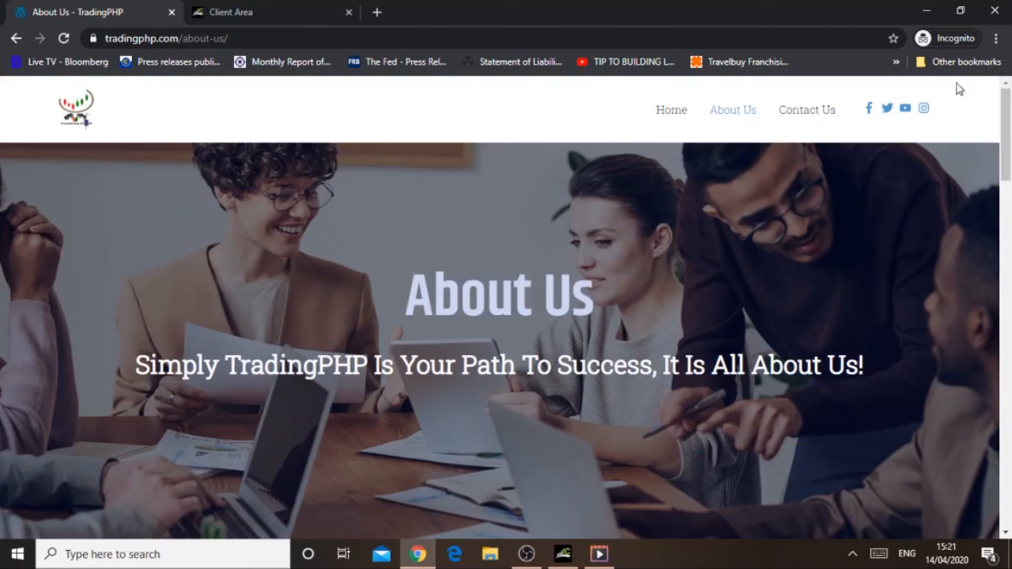
{"action": "left_click", "coordinate": [674, 115]}
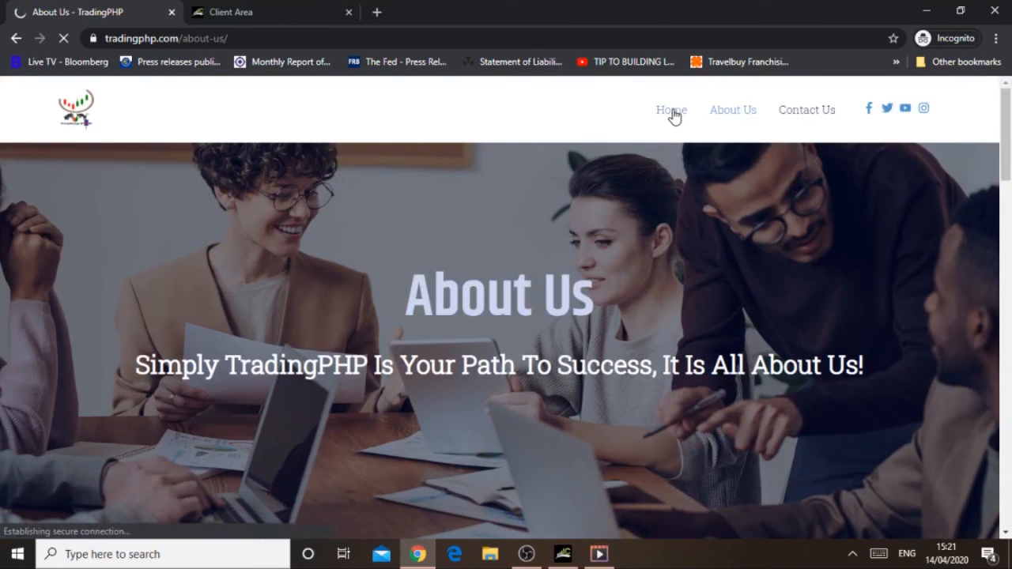